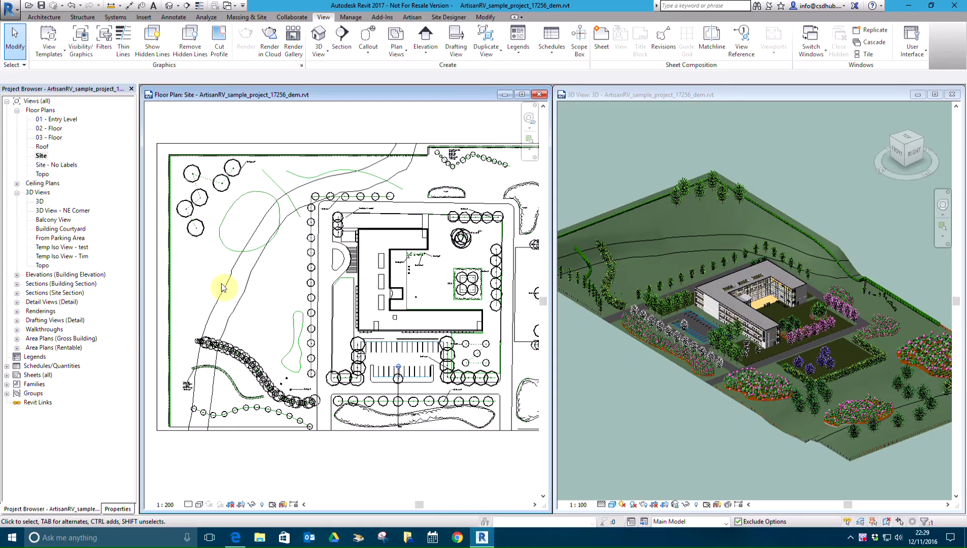
# Switch the ribbon to the Artisan tab so the ArtisanRV planting and site tools appear
pyautogui.click(212, 296)
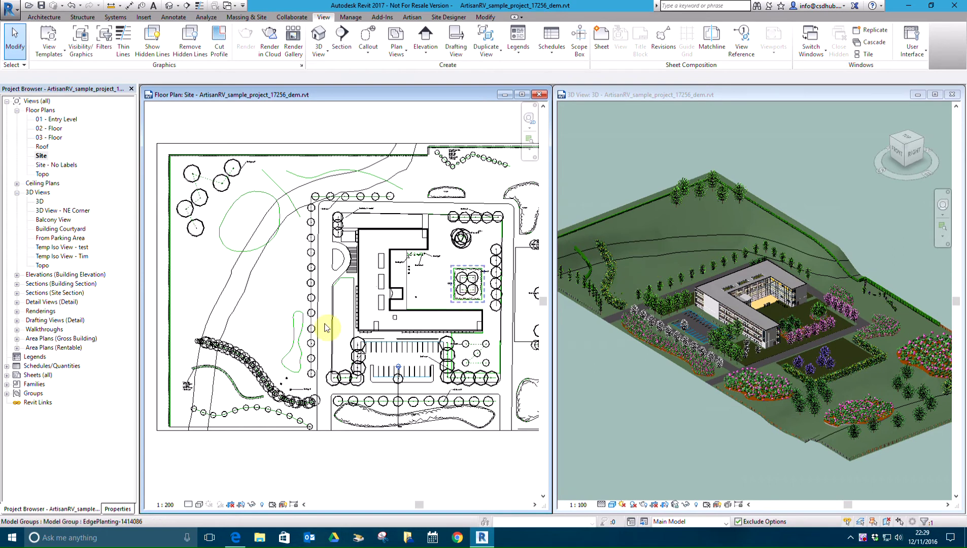
pyautogui.click(412, 17)
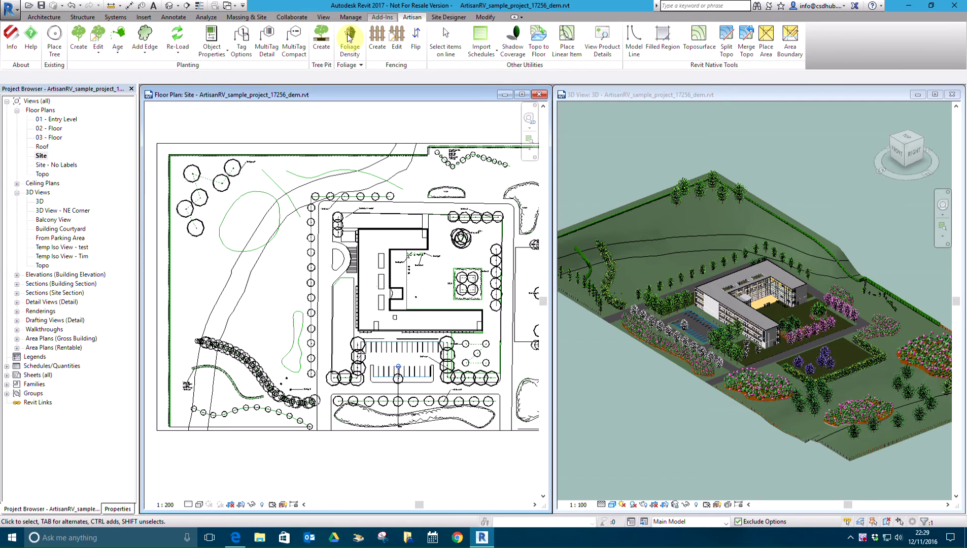
# Open ArtisanRV's Create Planting window and check its list of palettes
pyautogui.click(79, 41)
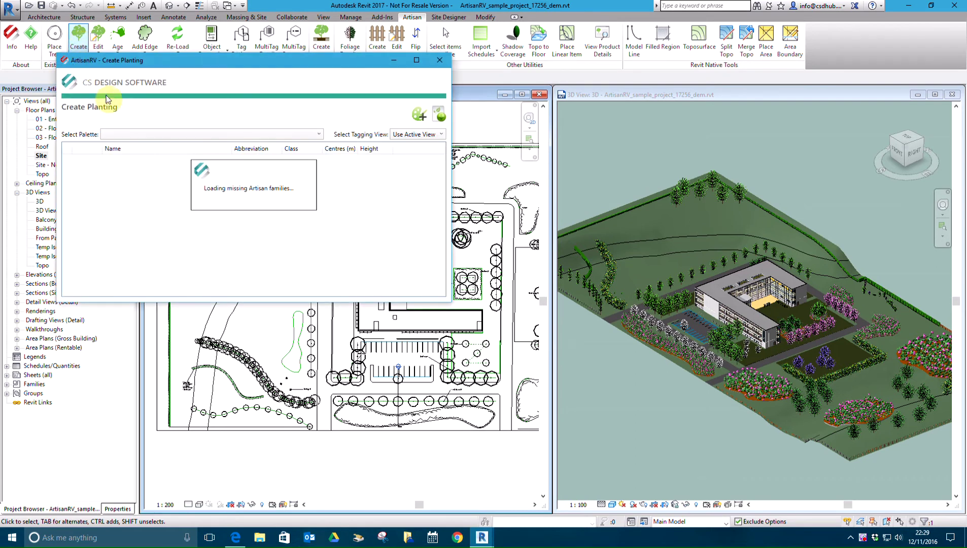
pyautogui.click(278, 134)
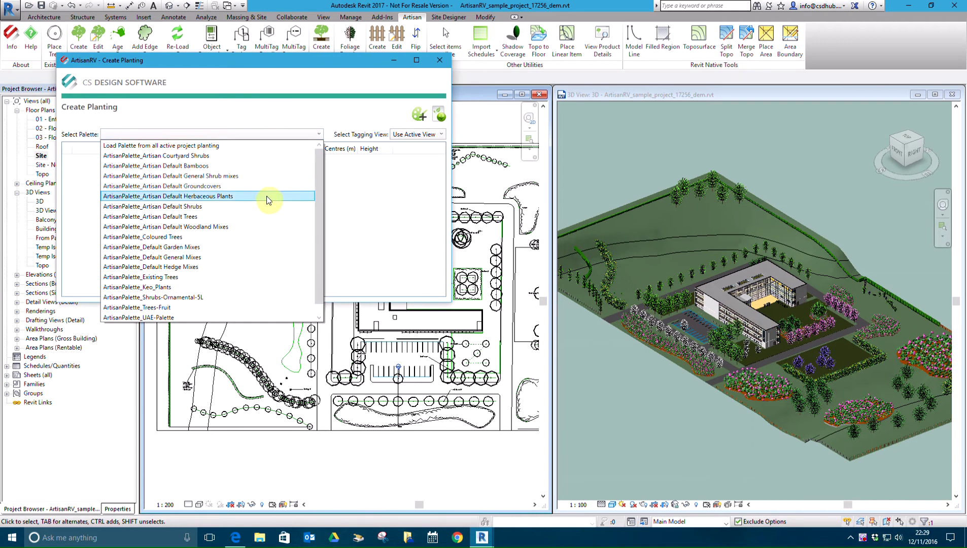
pyautogui.click(334, 119)
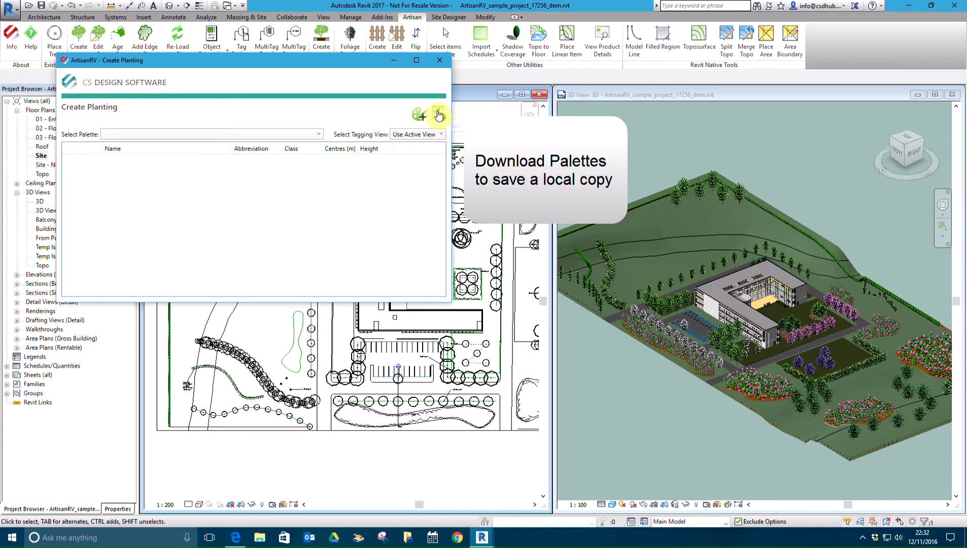
# Download the four palettes from Artisan Courtyard Shrubs through Artisan Default Groundcovers locally
pyautogui.click(439, 115)
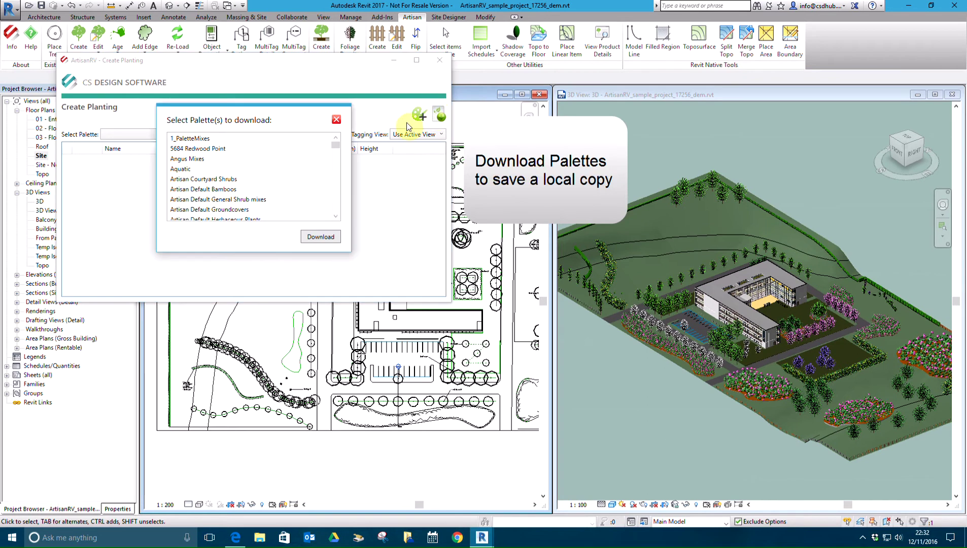
pyautogui.scroll(-5, 249, 168)
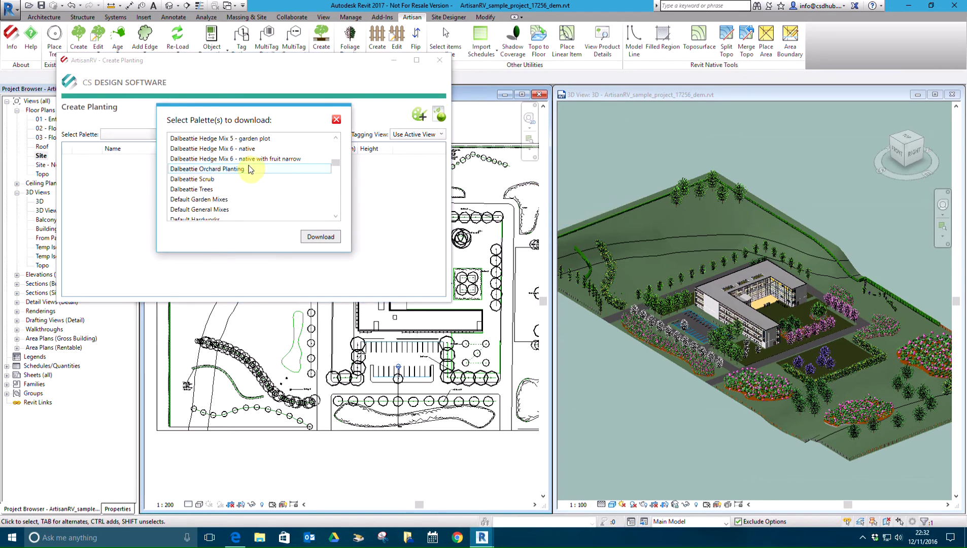
pyautogui.scroll(5, 248, 168)
pyautogui.scroll(1, 249, 168)
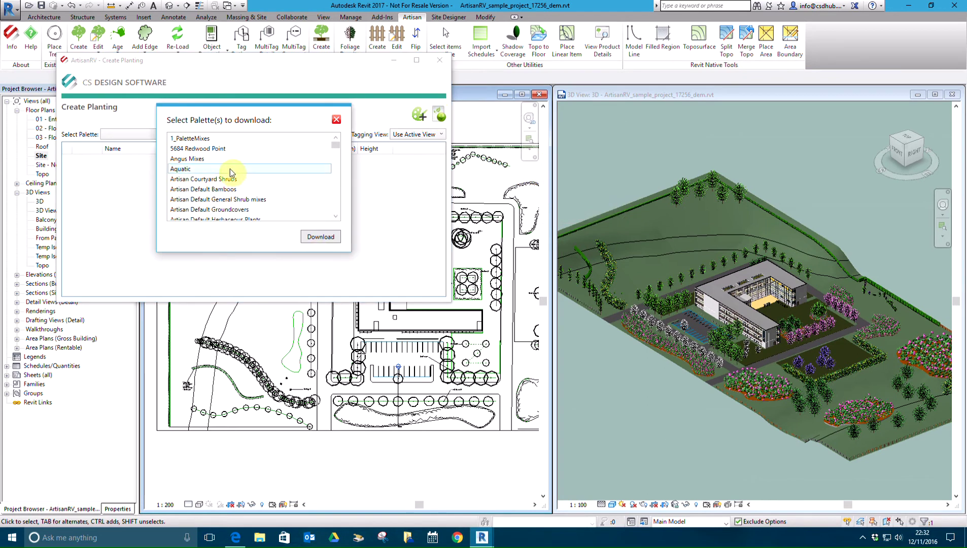
pyautogui.click(198, 149)
pyautogui.click(193, 179)
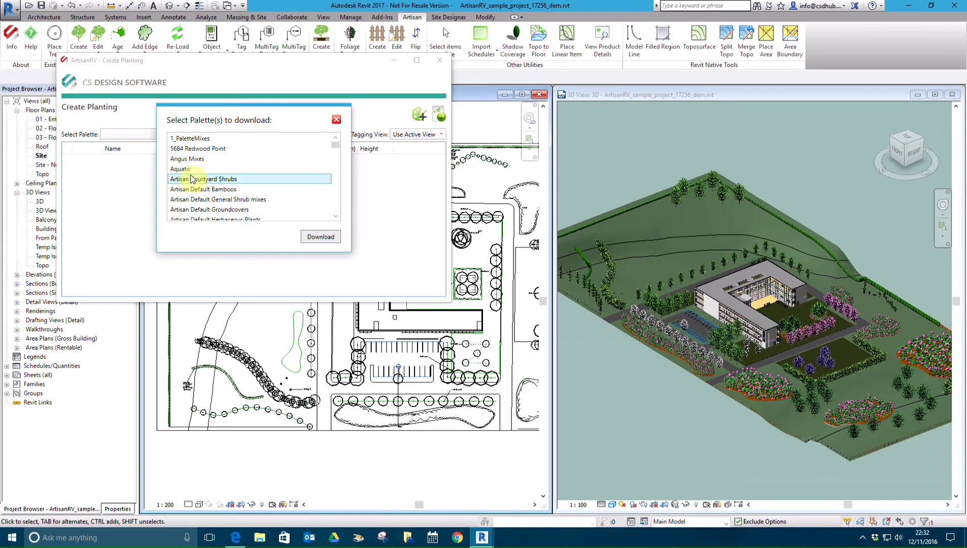
pyautogui.keyDown('shift'); pyautogui.click(205, 210); pyautogui.keyUp('shift')
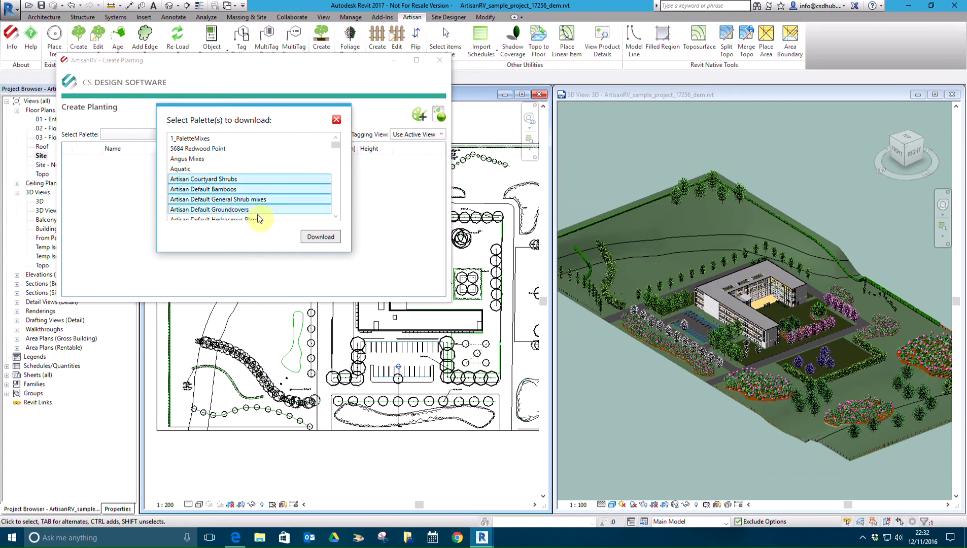
pyautogui.click(323, 237)
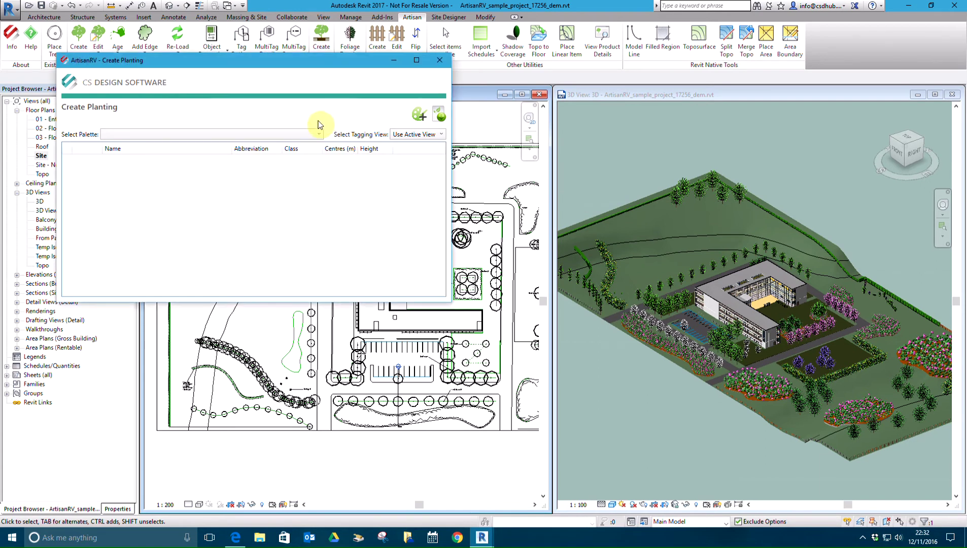
# Load ArtisanPalette_Artisan Default Trees and enlarge the Create Planting window to list its species
pyautogui.click(318, 133)
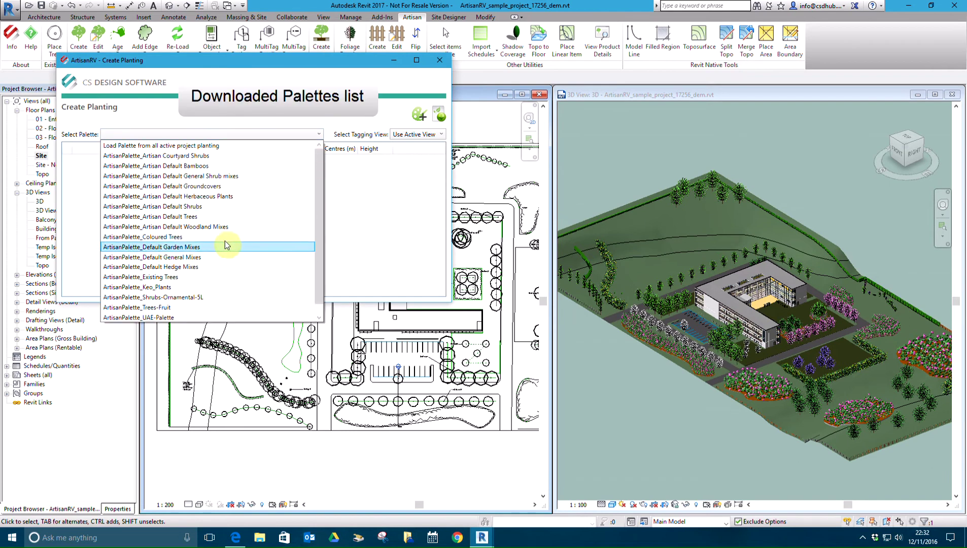
pyautogui.click(207, 218)
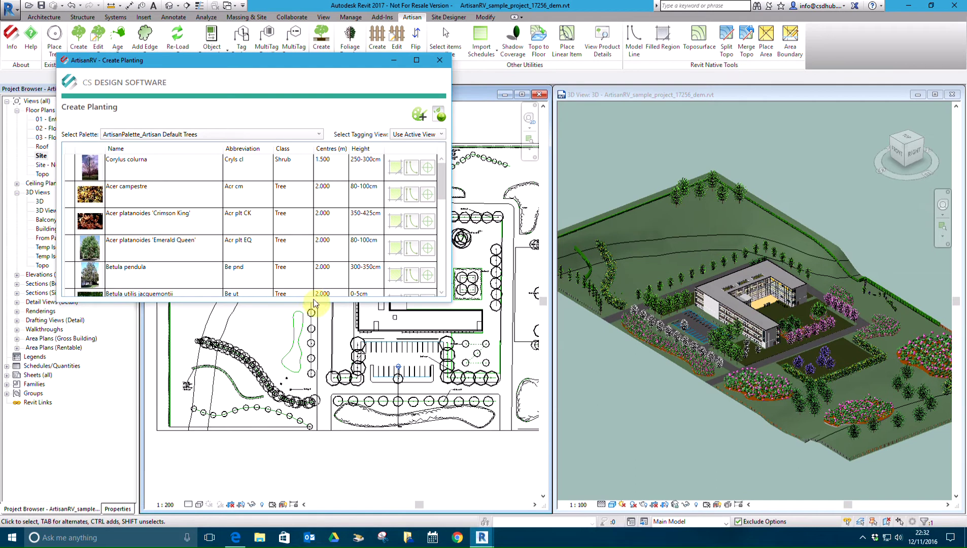
pyautogui.moveTo(313, 302); pyautogui.dragTo(313, 384)
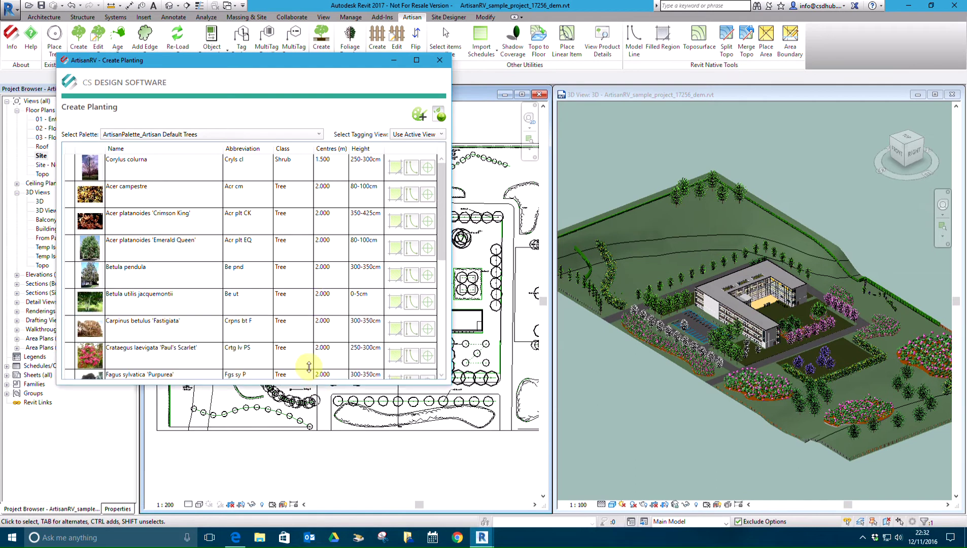
pyautogui.scroll(-5, 266, 280)
pyautogui.scroll(5, 263, 280)
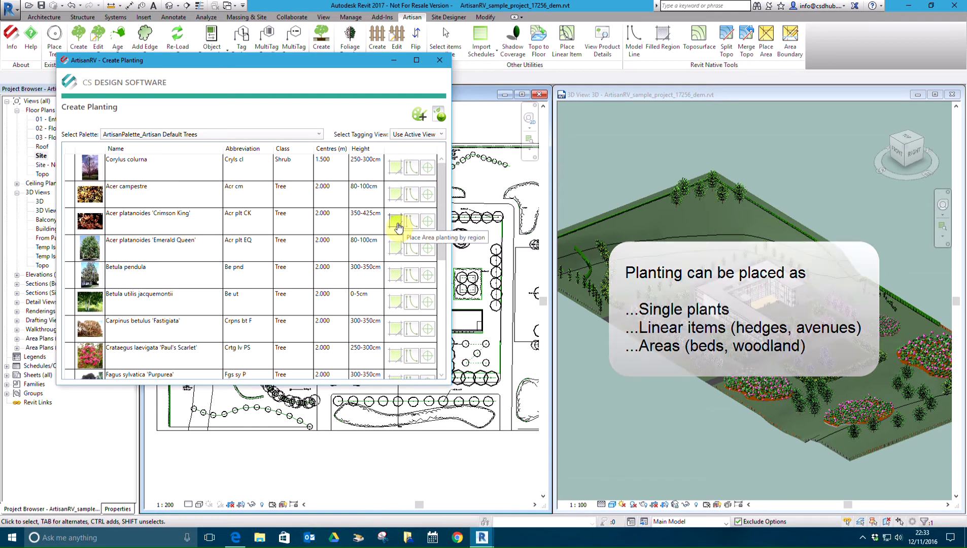
# Set Acer platanoides 'Crimson King' to single placement, 350-425cm height, location West Bank
pyautogui.click(428, 224)
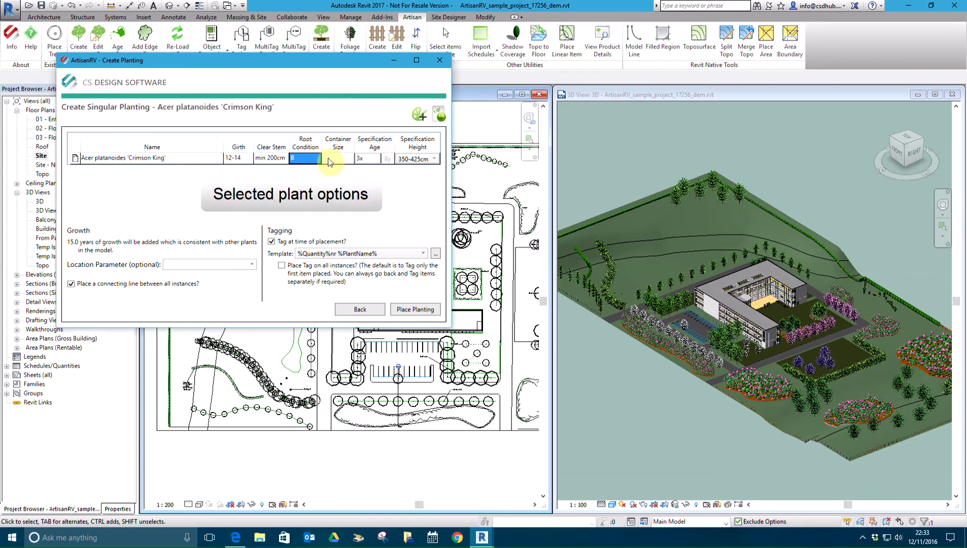
pyautogui.click(433, 159)
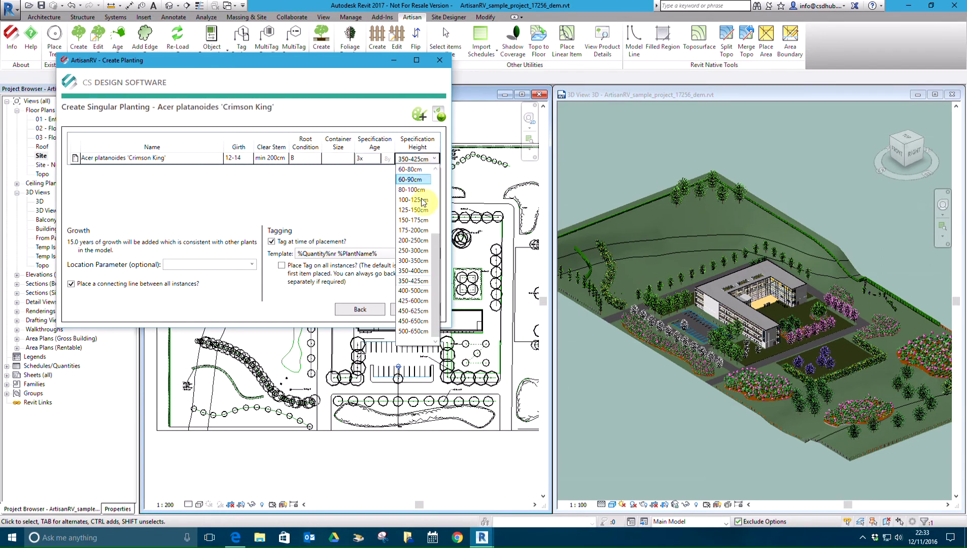
pyautogui.click(365, 215)
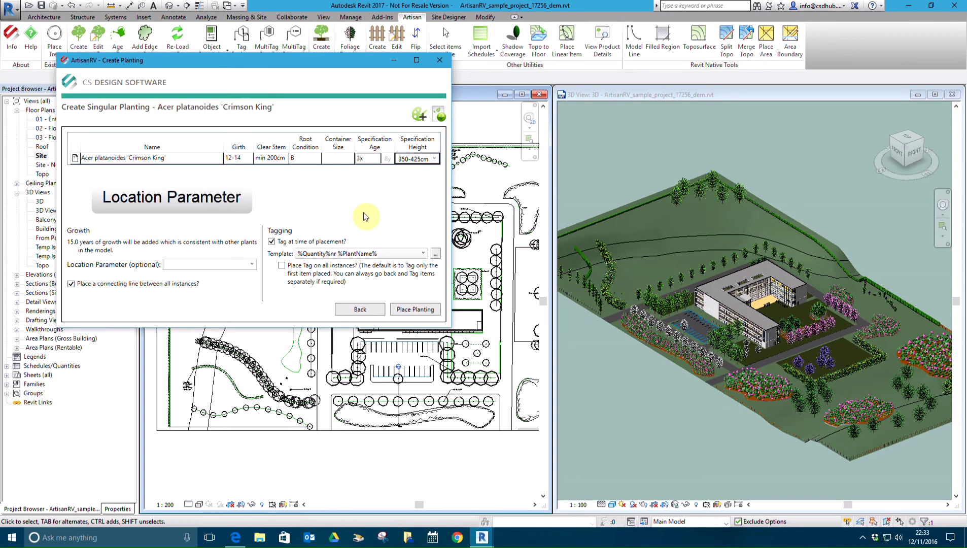
pyautogui.click(252, 264)
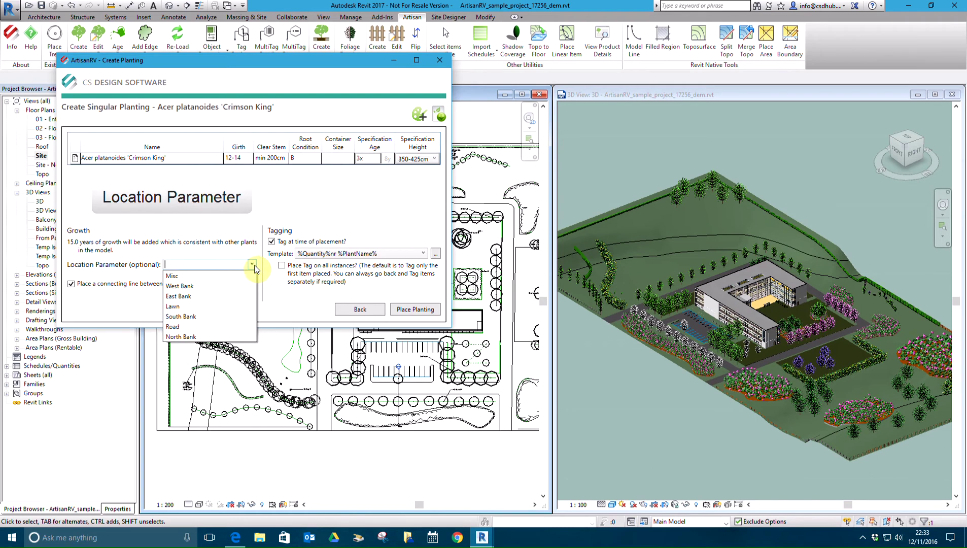
pyautogui.click(210, 285)
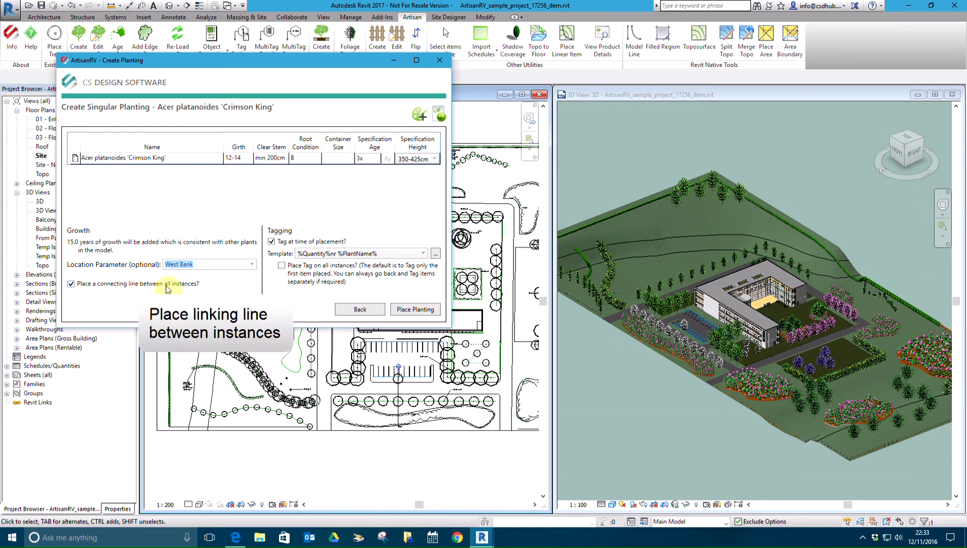
pyautogui.click(282, 266)
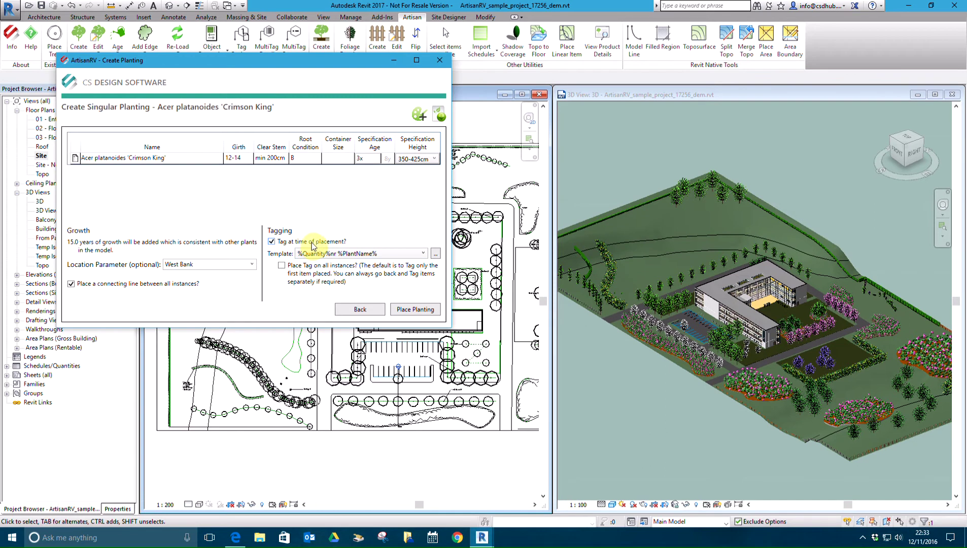
# Use the %Quantity%nr %Abbreviation% tag template and open its customisation options
pyautogui.click(343, 256)
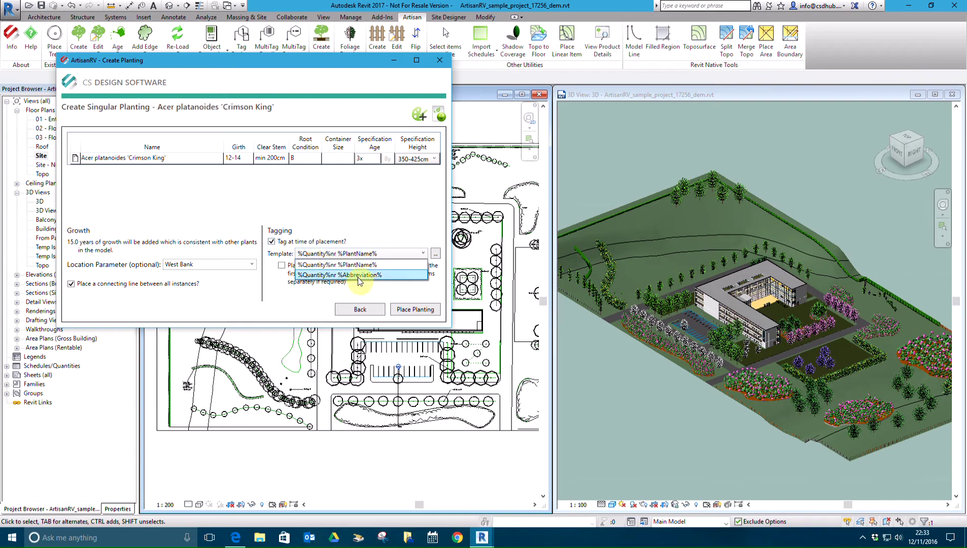
pyautogui.click(358, 275)
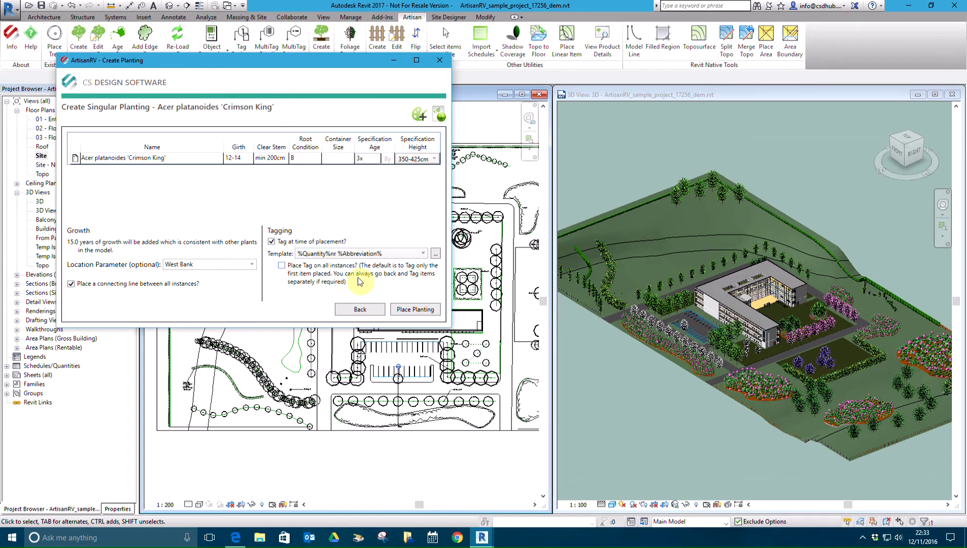
pyautogui.click(436, 254)
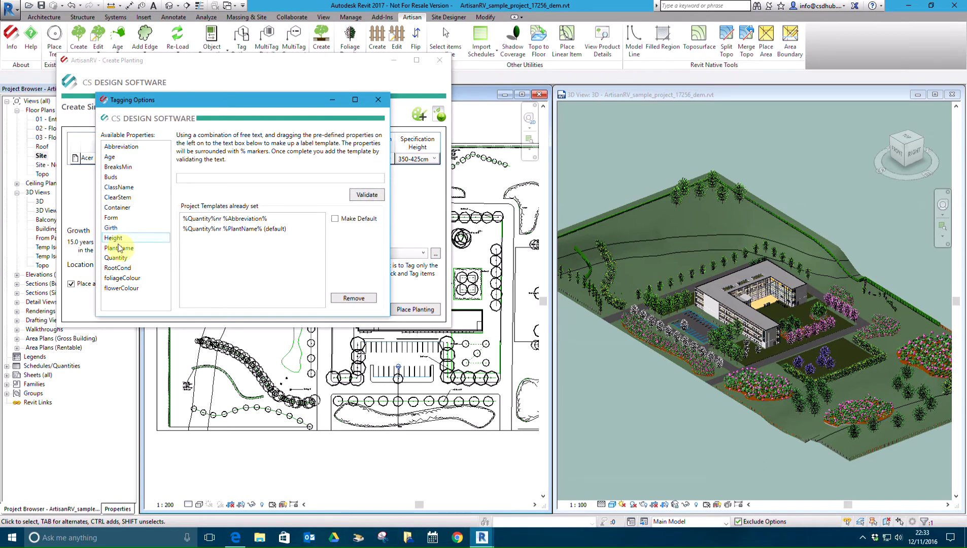
# Build and validate a trial %PlantName%nr tag template
pyautogui.moveTo(148, 249); pyautogui.dragTo(199, 180)
pyautogui.click(237, 178)
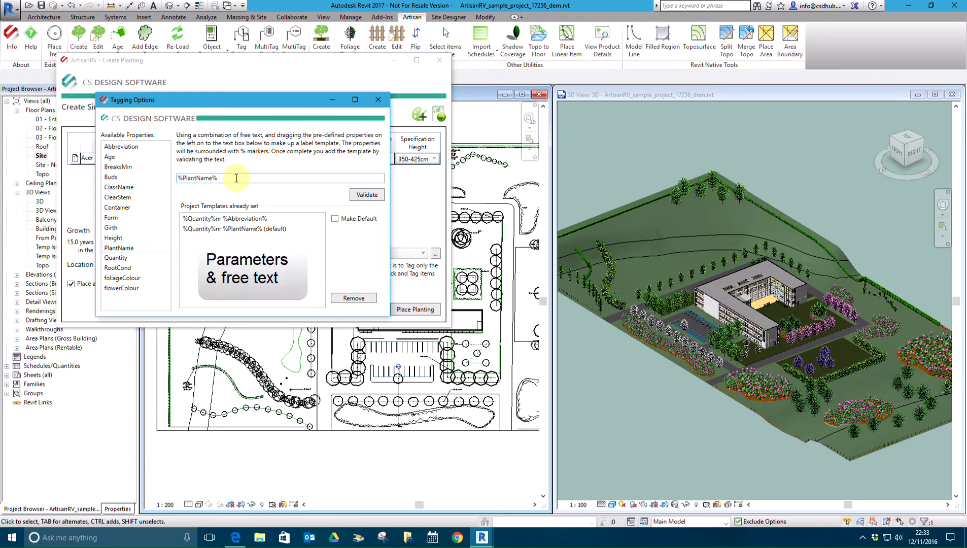
pyautogui.write('nr')
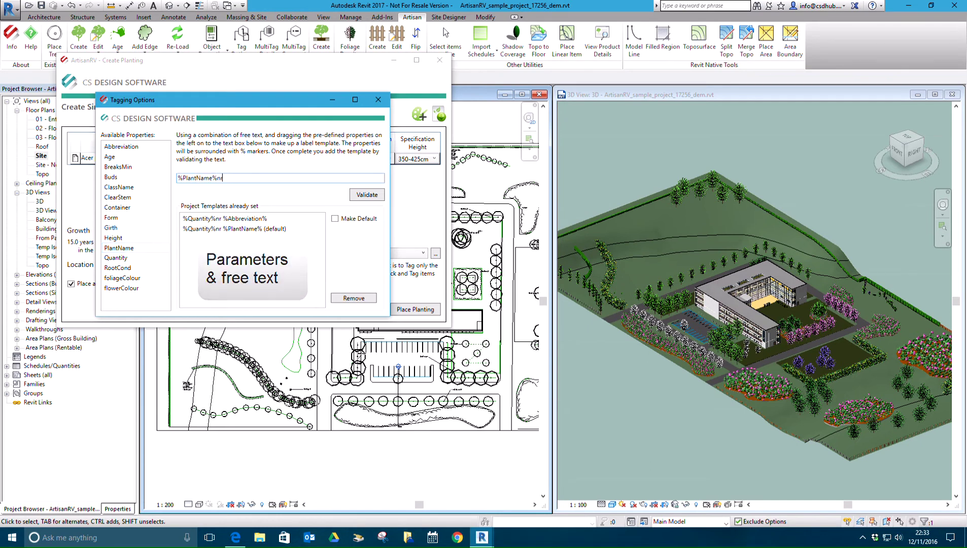
pyautogui.click(366, 194)
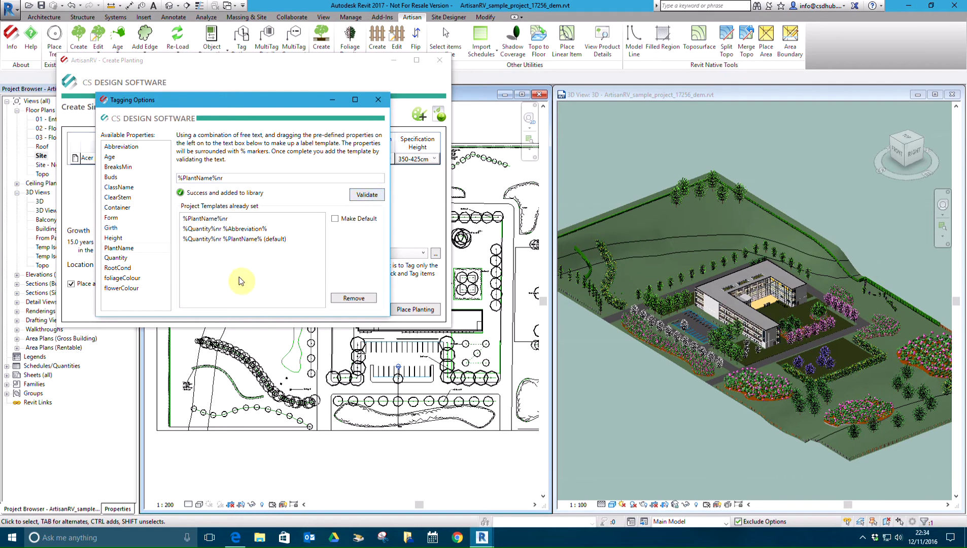
# Delete the %PlantName%nr template, close Tagging Options and begin placing the tree
pyautogui.click(231, 218)
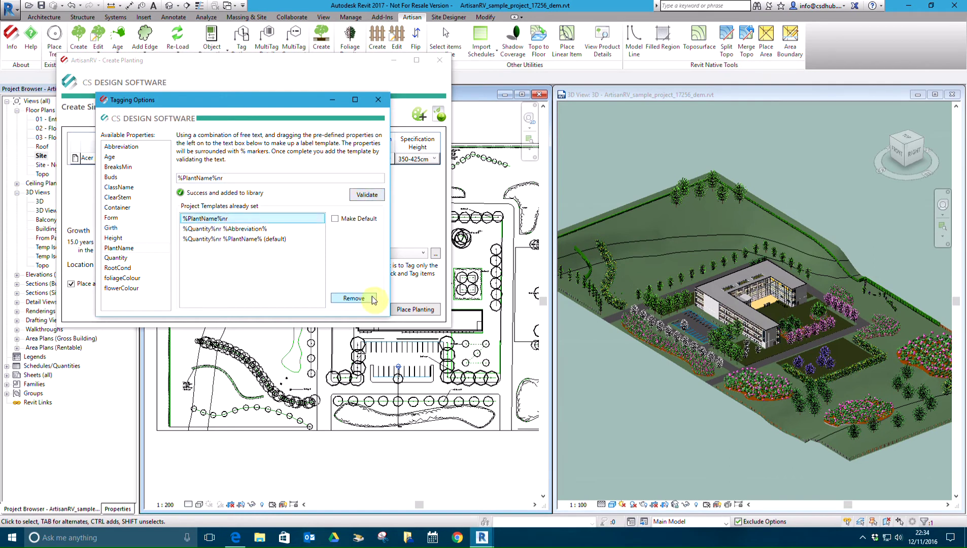
pyautogui.click(353, 297)
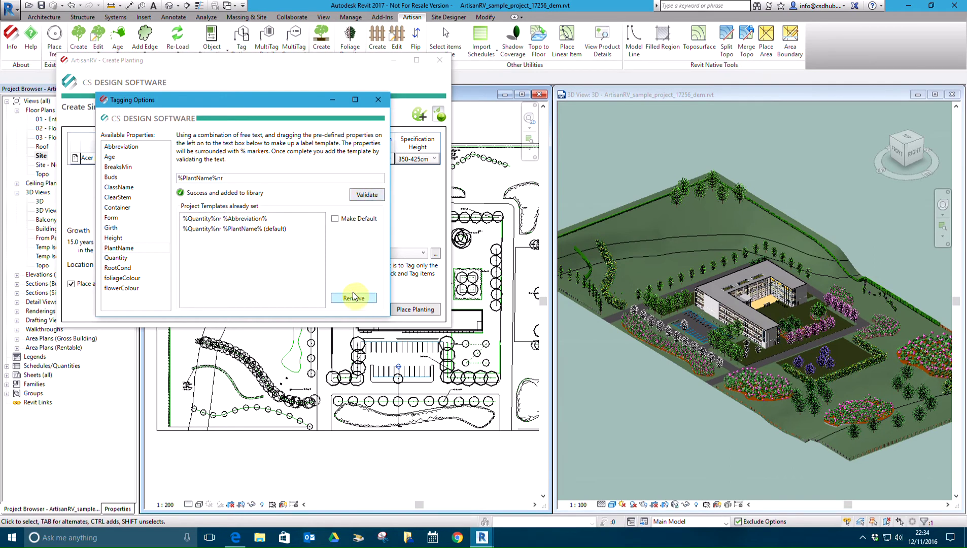
pyautogui.click(379, 100)
pyautogui.click(415, 309)
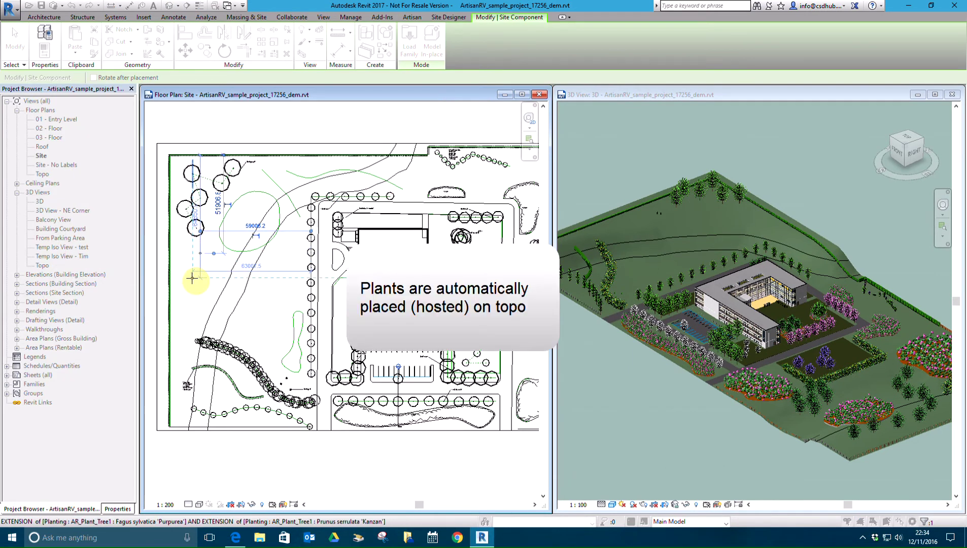
# Place three Crimson King trees on the slope west of the path
pyautogui.scroll(3, 193, 278)
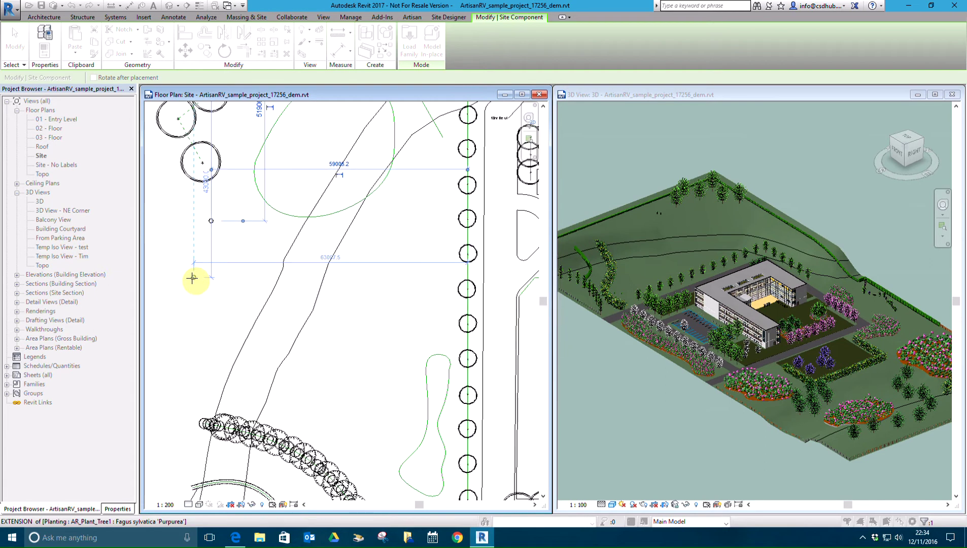
pyautogui.click(267, 246)
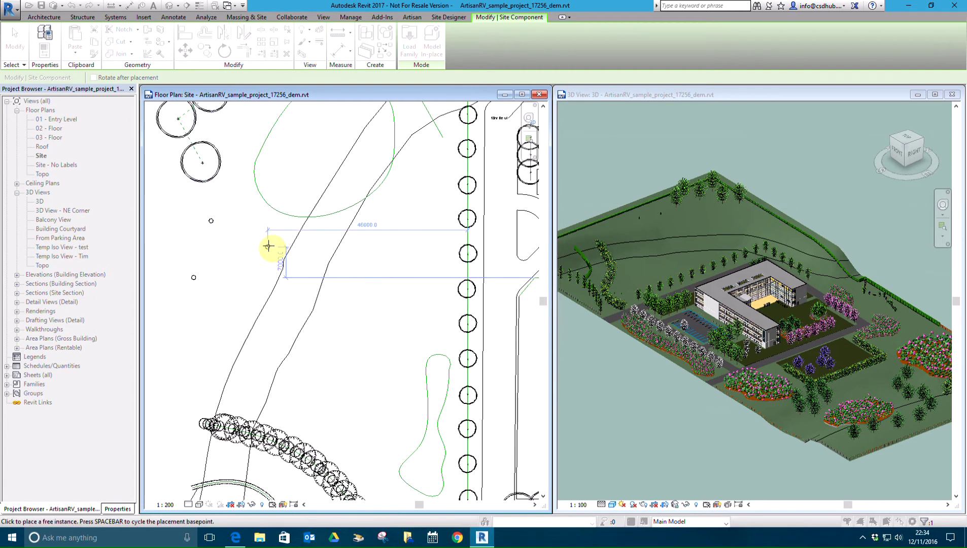
pyautogui.click(276, 307)
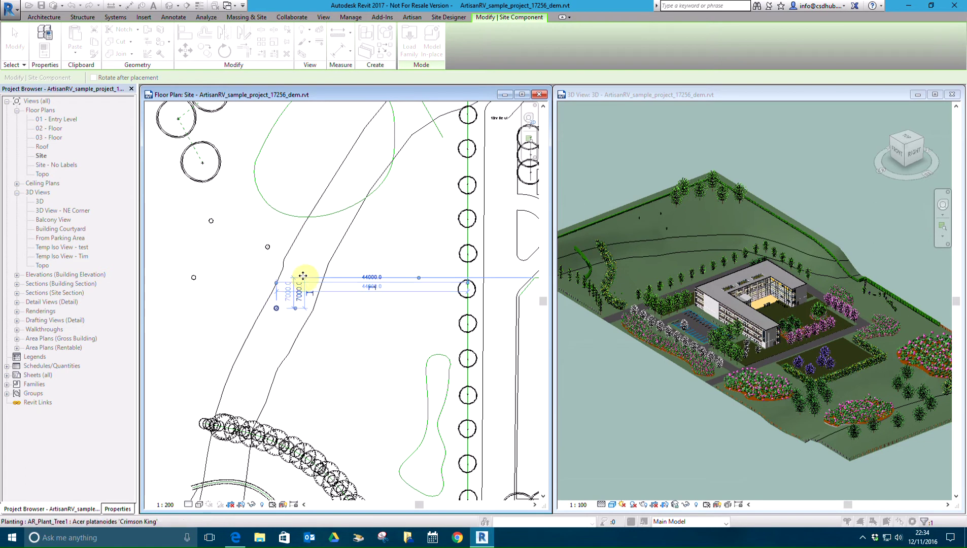
pyautogui.click(320, 254)
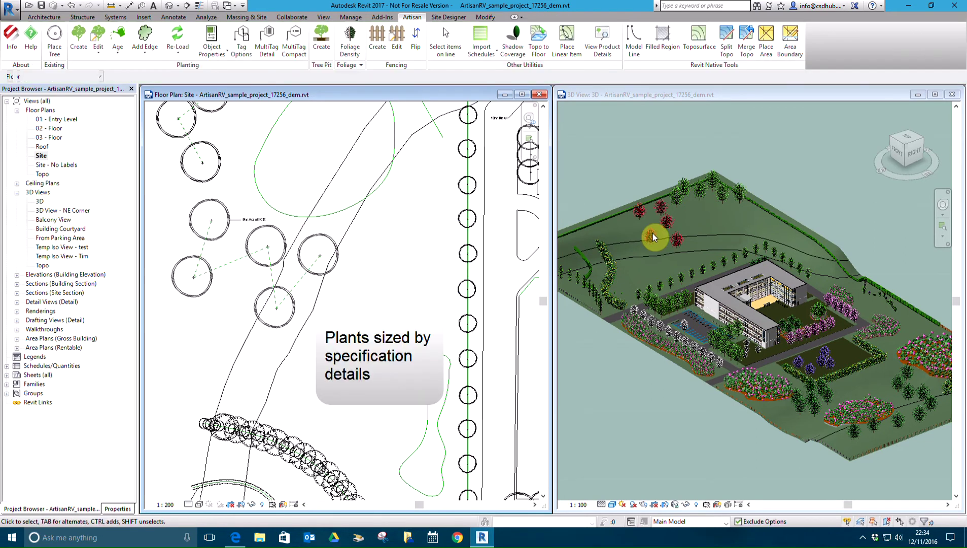
pyautogui.scroll(5, 653, 234)
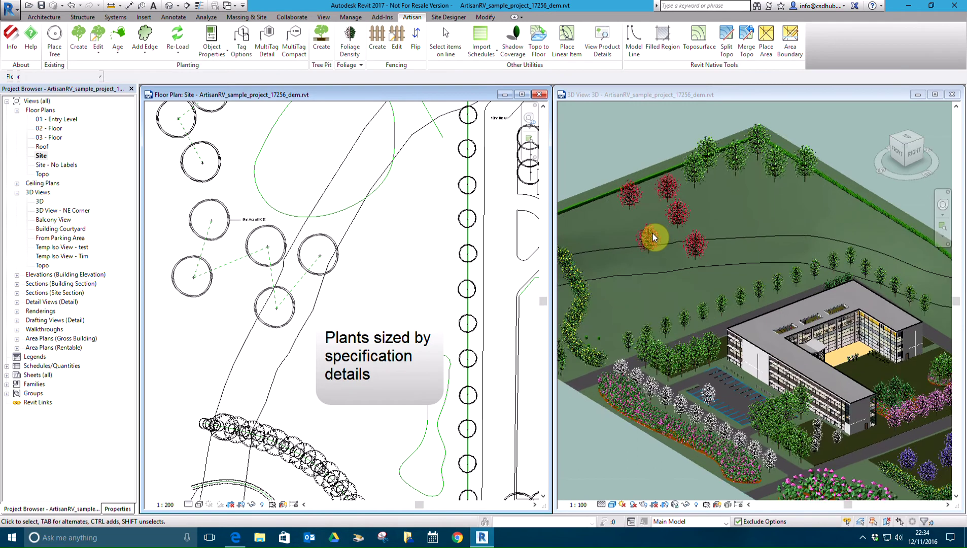
pyautogui.scroll(5, 653, 237)
pyautogui.click(97, 41)
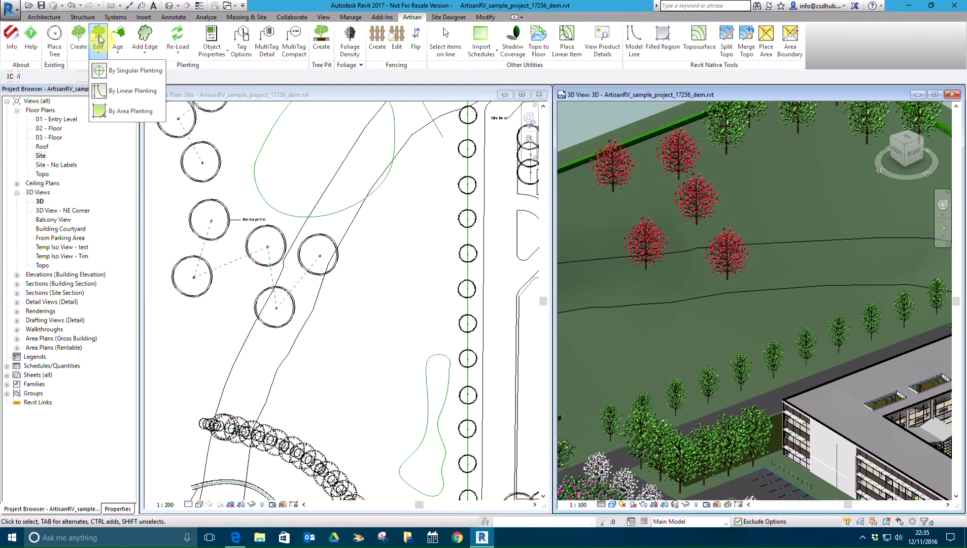
pyautogui.click(127, 70)
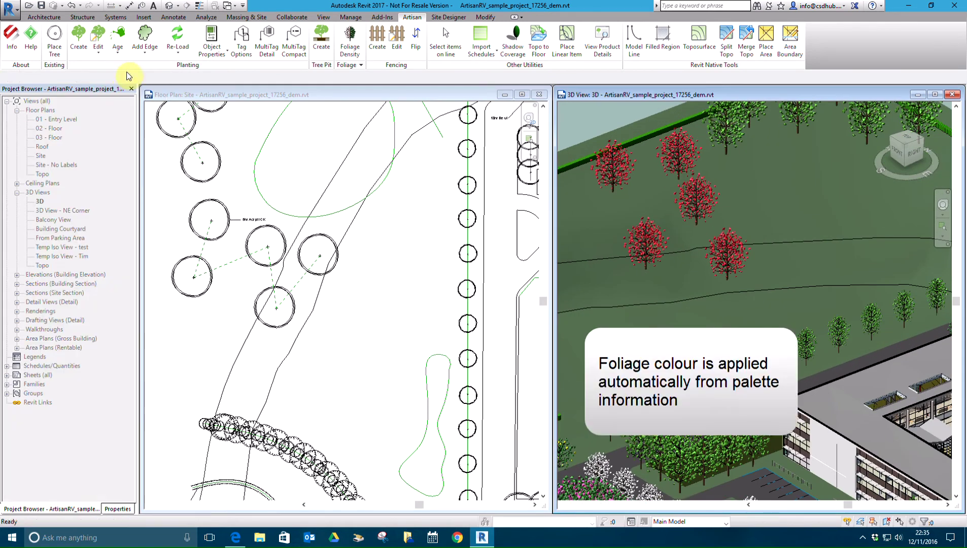
pyautogui.click(617, 164)
pyautogui.click(691, 160)
pyautogui.click(699, 199)
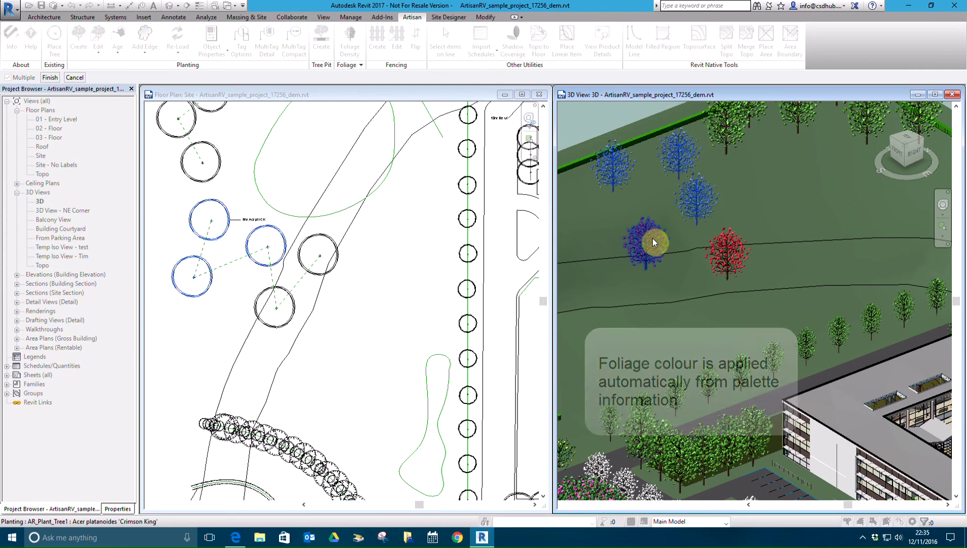
pyautogui.click(646, 238)
pyautogui.click(720, 253)
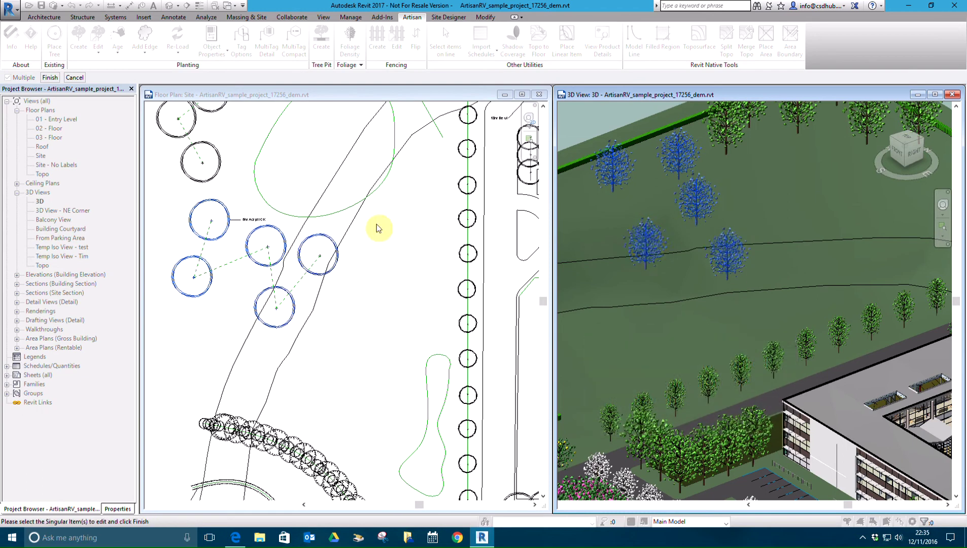
pyautogui.click(49, 77)
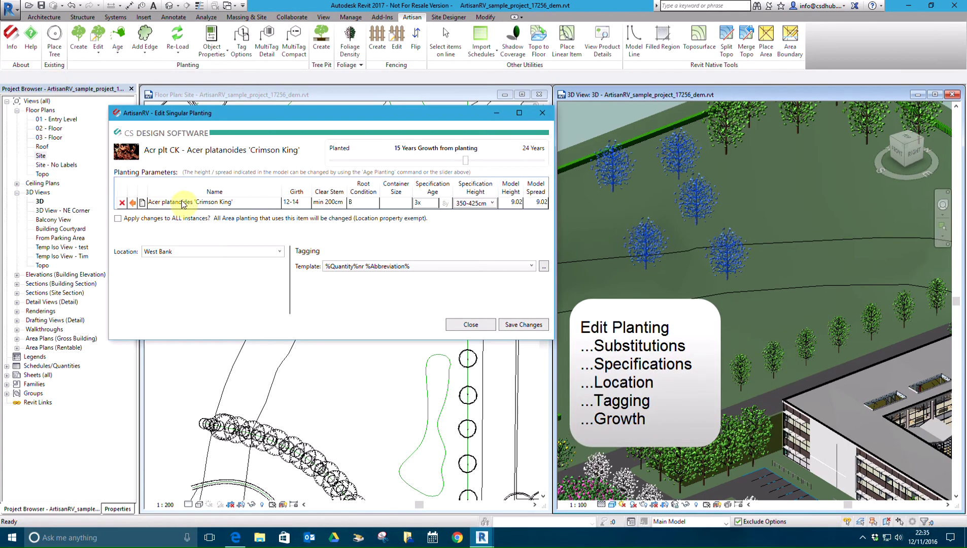
pyautogui.click(126, 151)
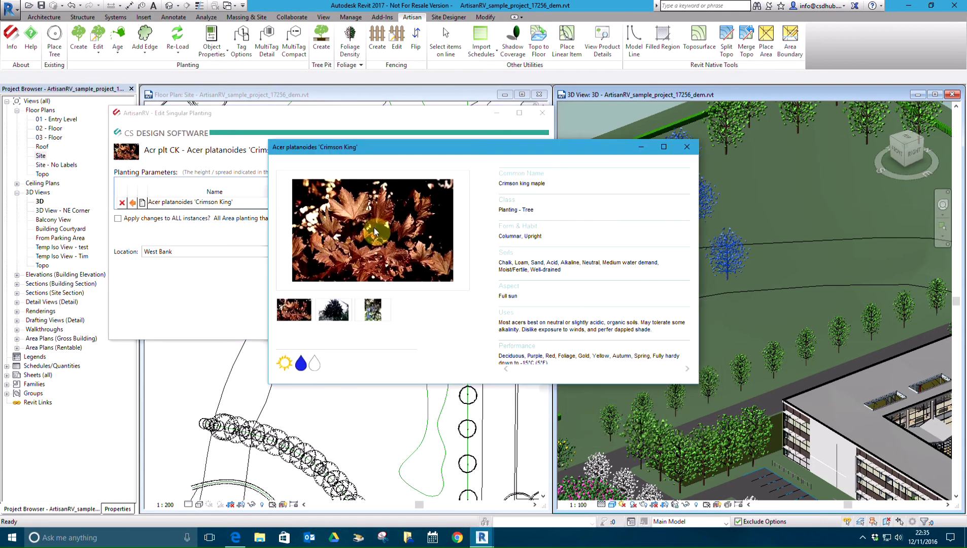
pyautogui.click(337, 319)
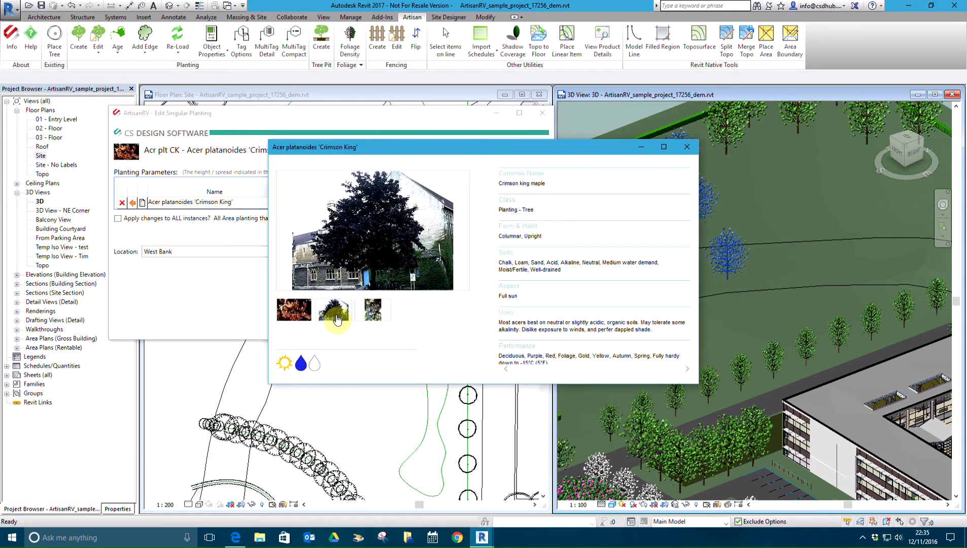
pyautogui.click(372, 314)
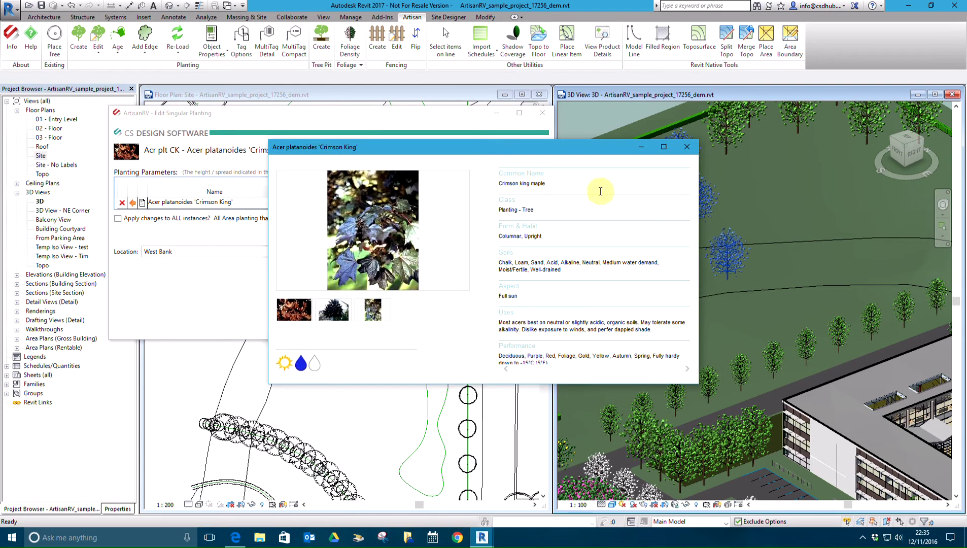
pyautogui.scroll(-1, 604, 293)
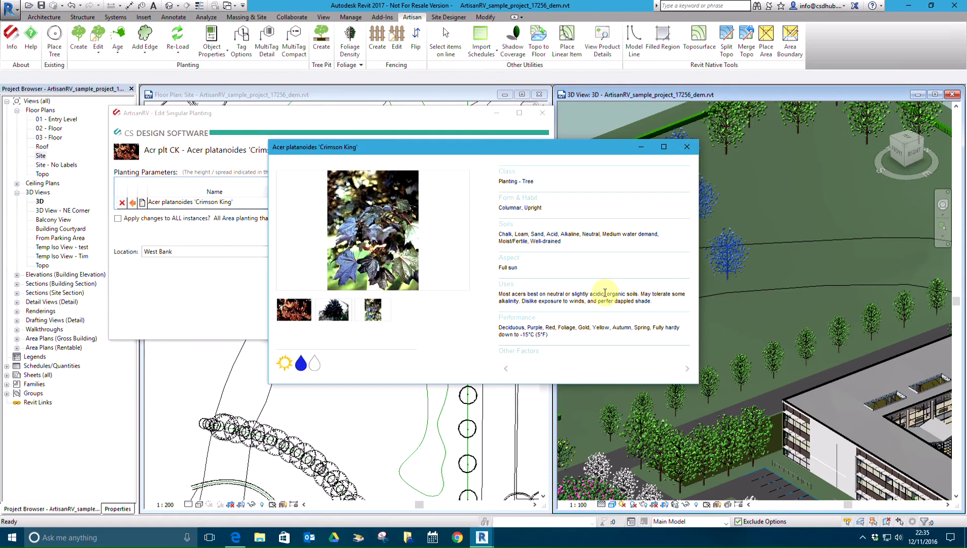
pyautogui.click(687, 146)
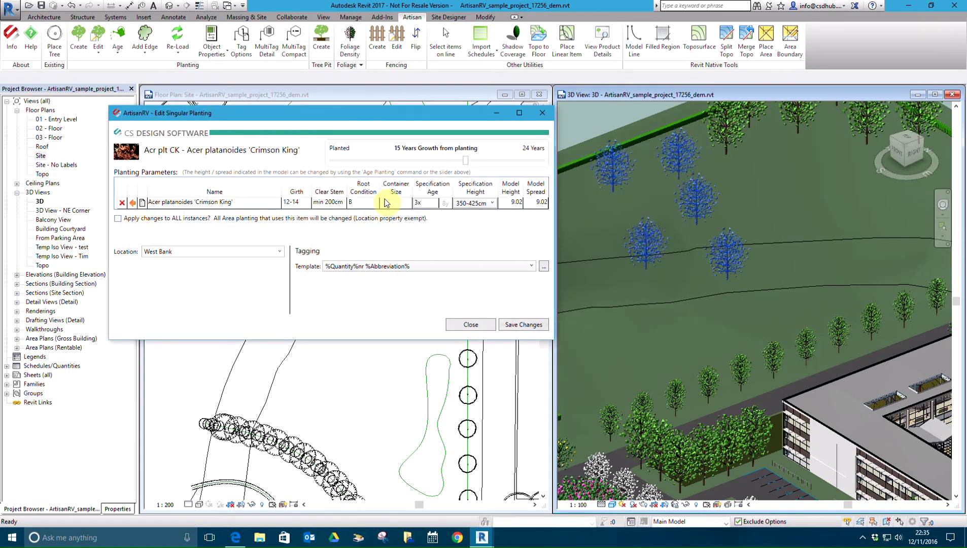
pyautogui.click(328, 203)
pyautogui.click(363, 203)
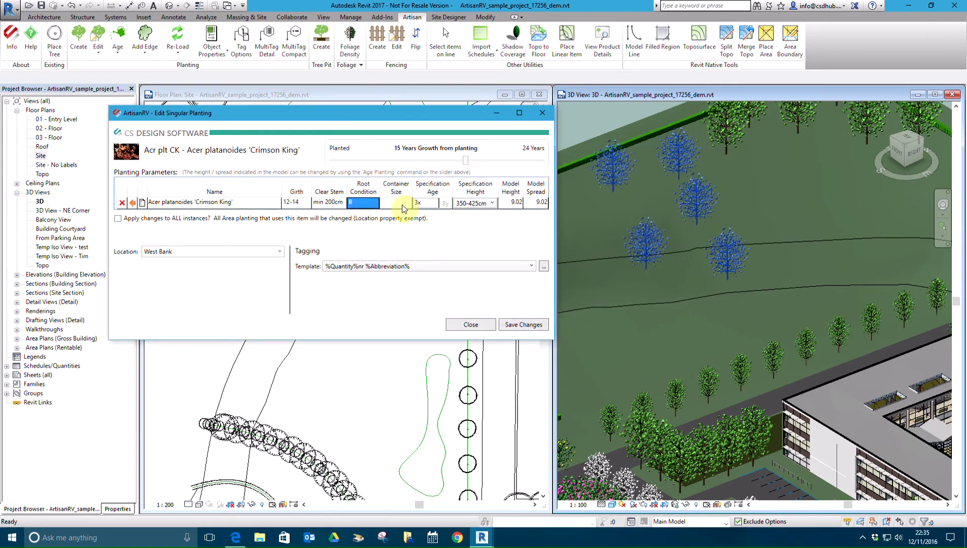
pyautogui.click(491, 203)
pyautogui.click(516, 245)
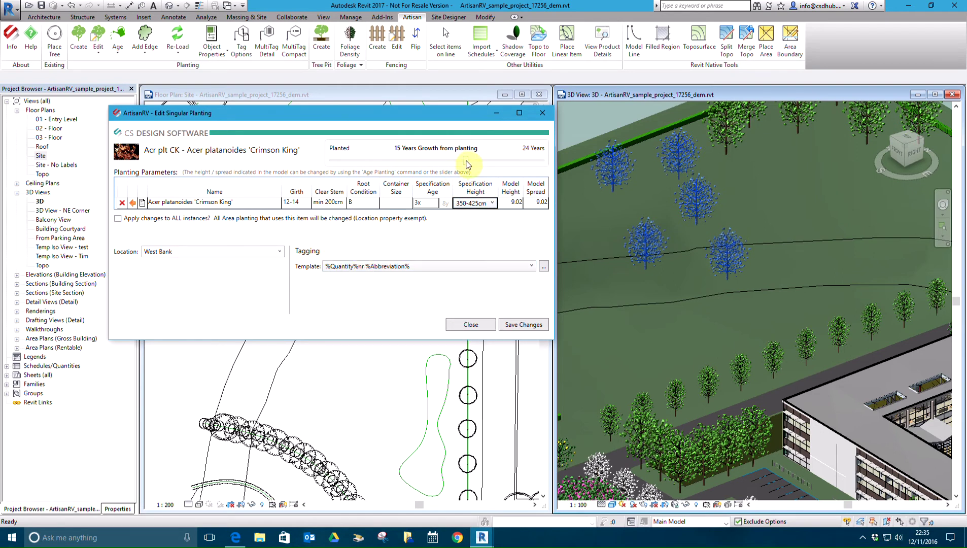
pyautogui.moveTo(461, 164)
pyautogui.mouseDown()
pyautogui.moveTo(405, 168)
pyautogui.moveTo(546, 171)
pyautogui.moveTo(456, 171)
pyautogui.mouseUp()
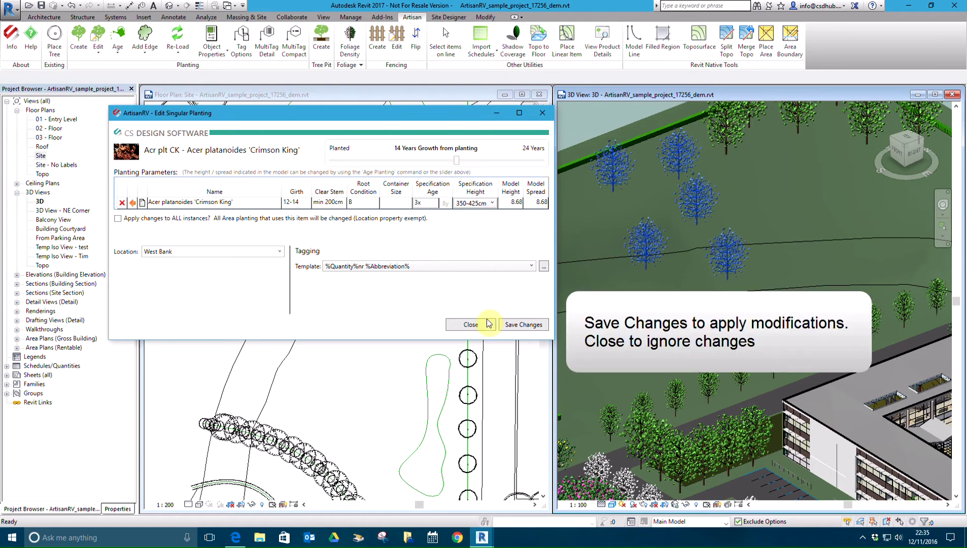
pyautogui.click(469, 327)
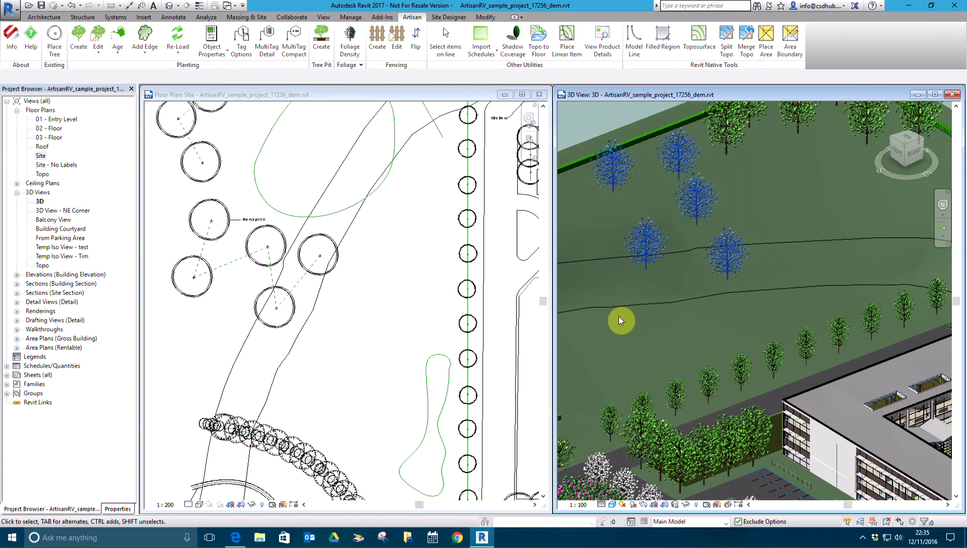
pyautogui.scroll(-3, 619, 321)
pyautogui.click(618, 321)
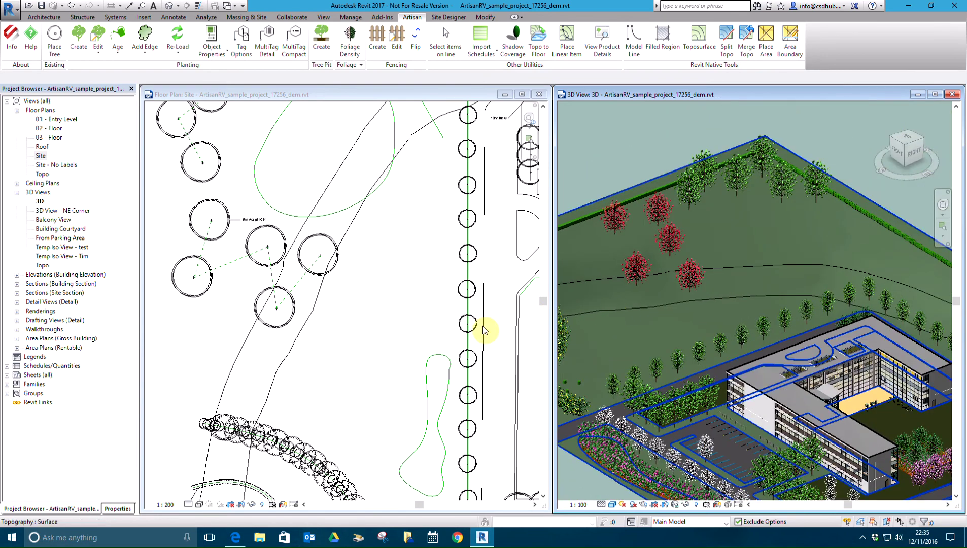
pyautogui.click(346, 313)
pyautogui.scroll(-2, 347, 312)
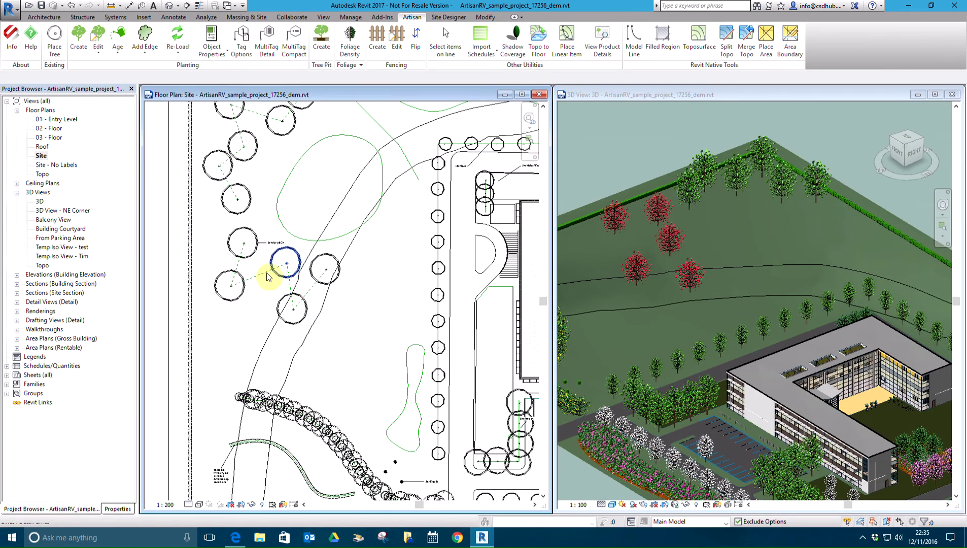
pyautogui.scroll(1, 454, 128)
pyautogui.moveTo(454, 128); pyautogui.dragTo(420, 165, button='middle')
pyautogui.moveTo(333, 209); pyautogui.dragTo(269, 190, button='middle')
# Choose Crataegus 'Paul's Scarlet' as a linear item on topography, tagged %Quantity%nr %Abbreviation%, North Bank
pyautogui.click(78, 51)
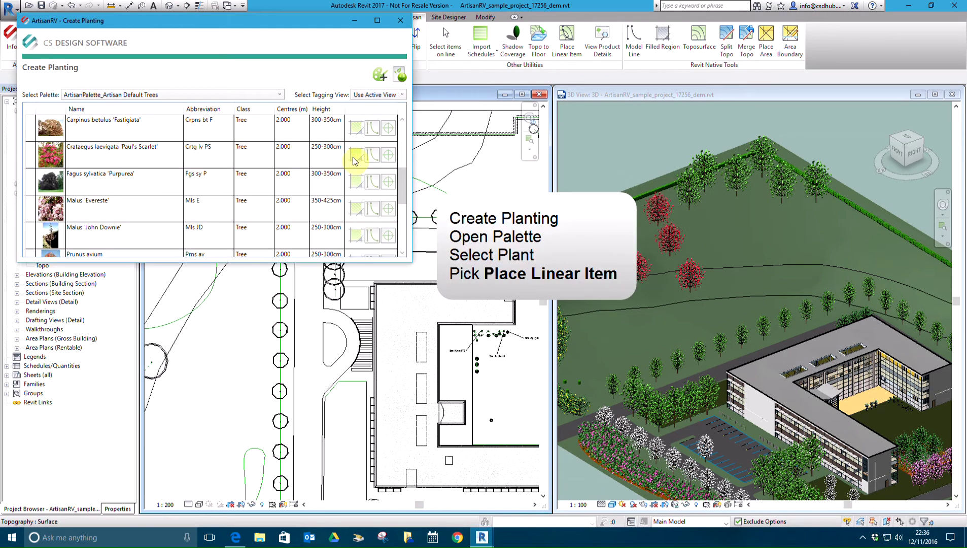
pyautogui.click(372, 156)
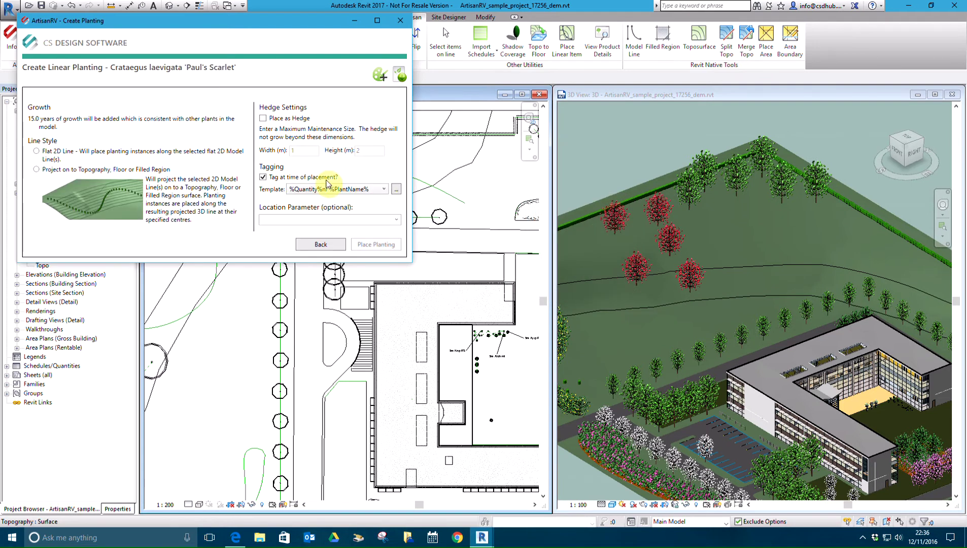
pyautogui.click(37, 170)
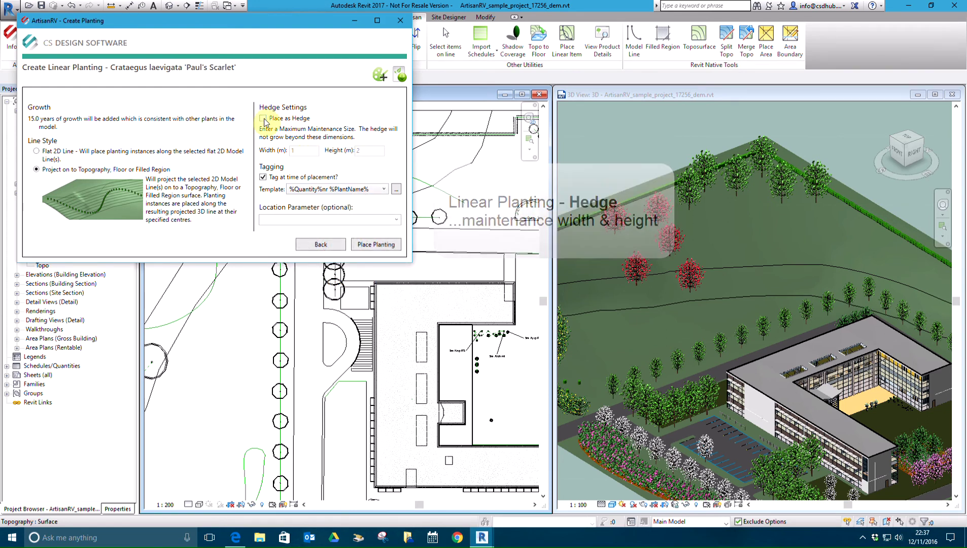
pyautogui.click(338, 191)
pyautogui.click(337, 205)
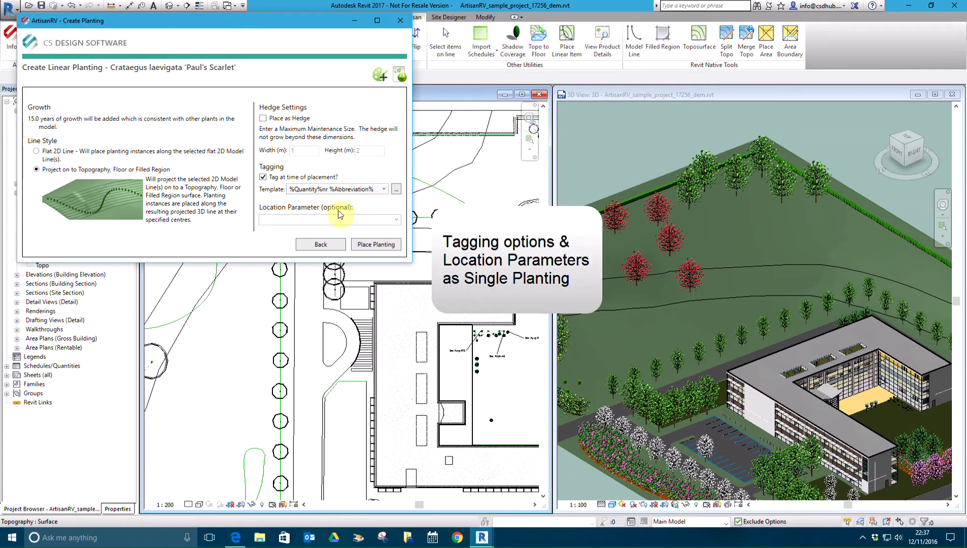
pyautogui.click(396, 220)
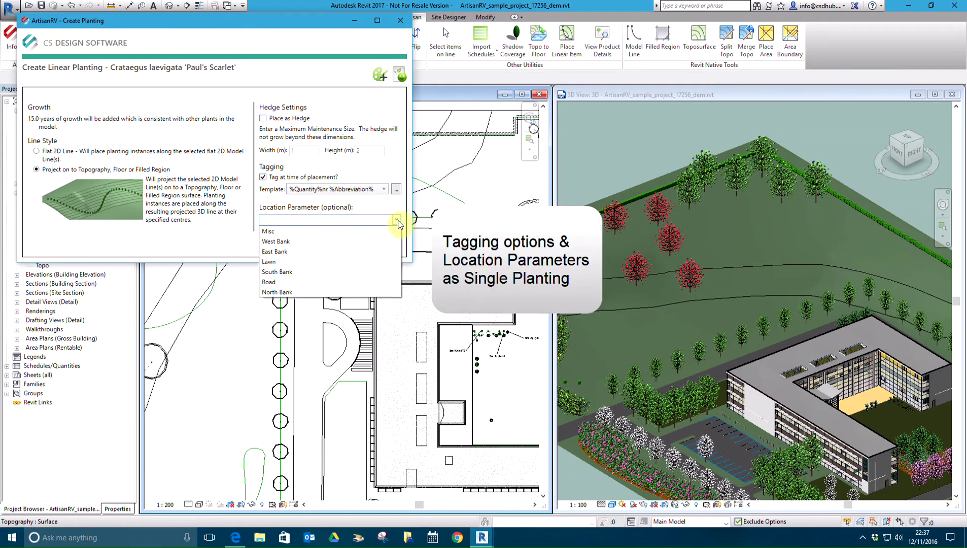
pyautogui.click(296, 291)
# Plant the Crataegus row along the curved model line and finish placement
pyautogui.click(377, 245)
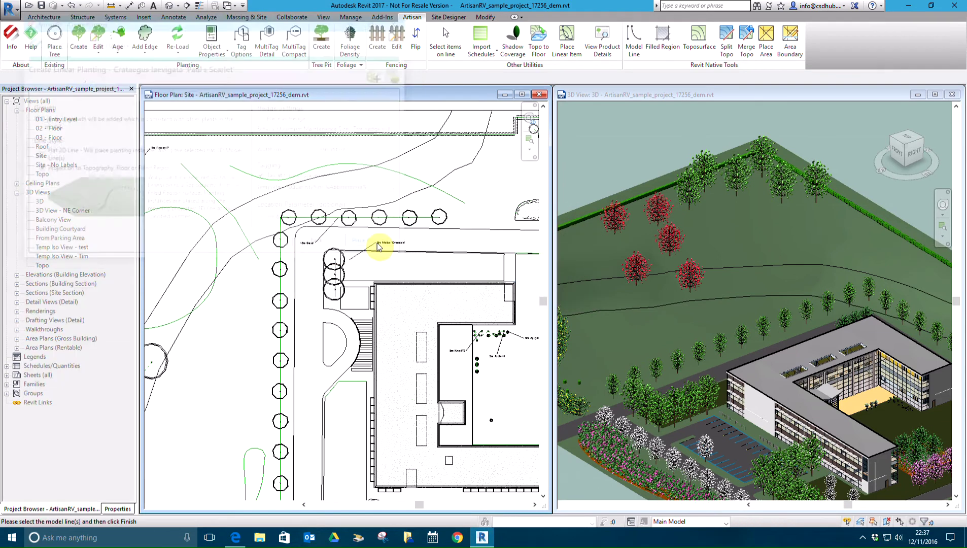
pyautogui.click(373, 164)
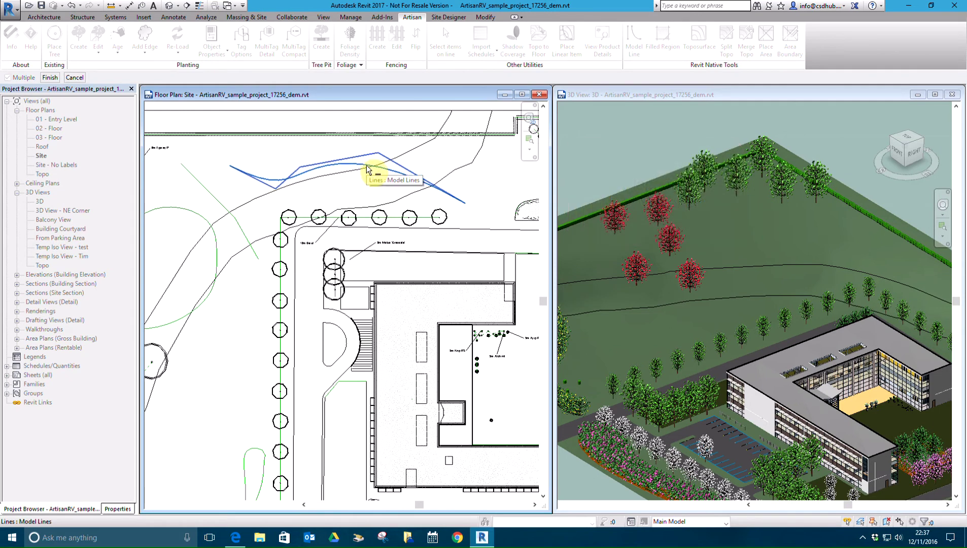
pyautogui.click(49, 77)
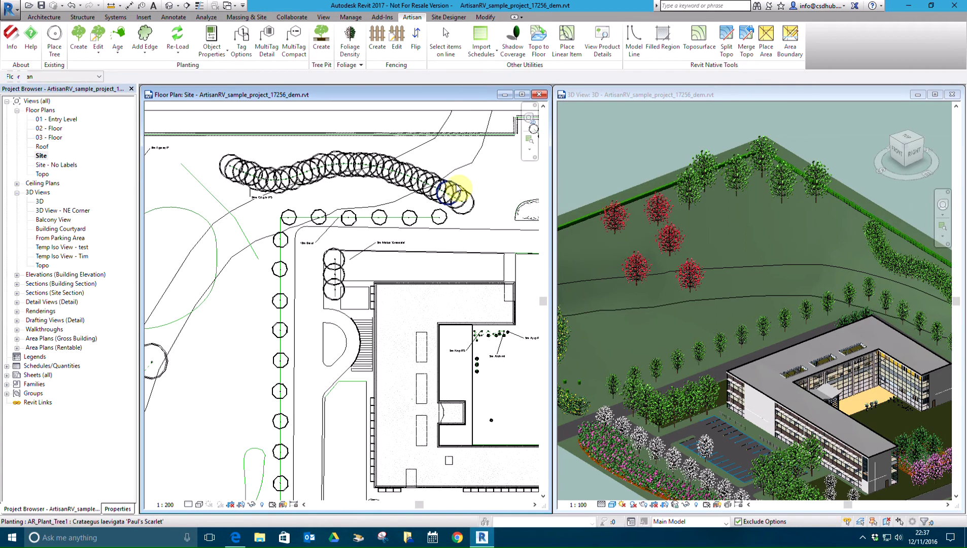
# Select and inspect the new tree row in the 3D view
pyautogui.click(853, 259)
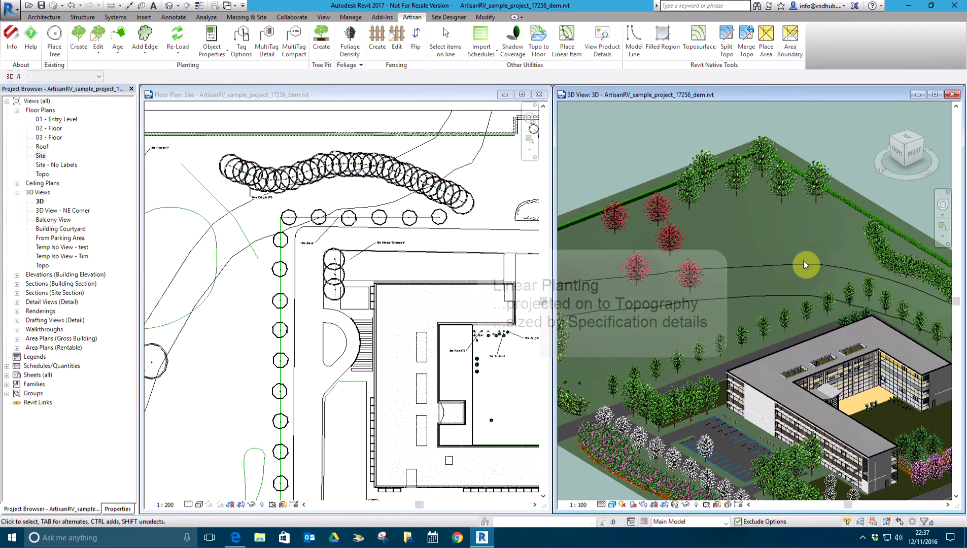
pyautogui.moveTo(873, 291); pyautogui.dragTo(750, 207, button='middle')
pyautogui.click(784, 249)
pyautogui.scroll(5, 749, 203)
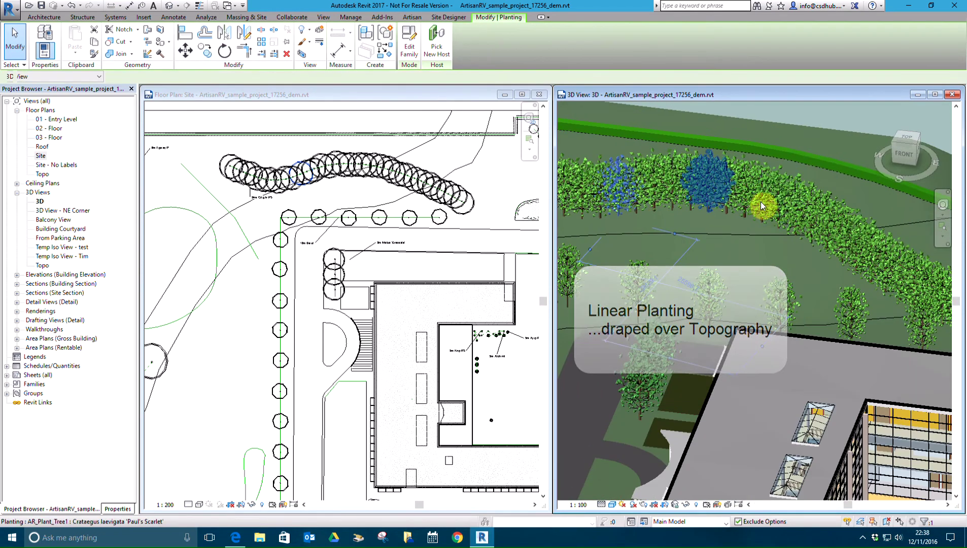
# Edit the curved Crataegus row by Linear Planting into a hedge 2 m wide and 3 m high
pyautogui.click(339, 195)
pyautogui.click(98, 50)
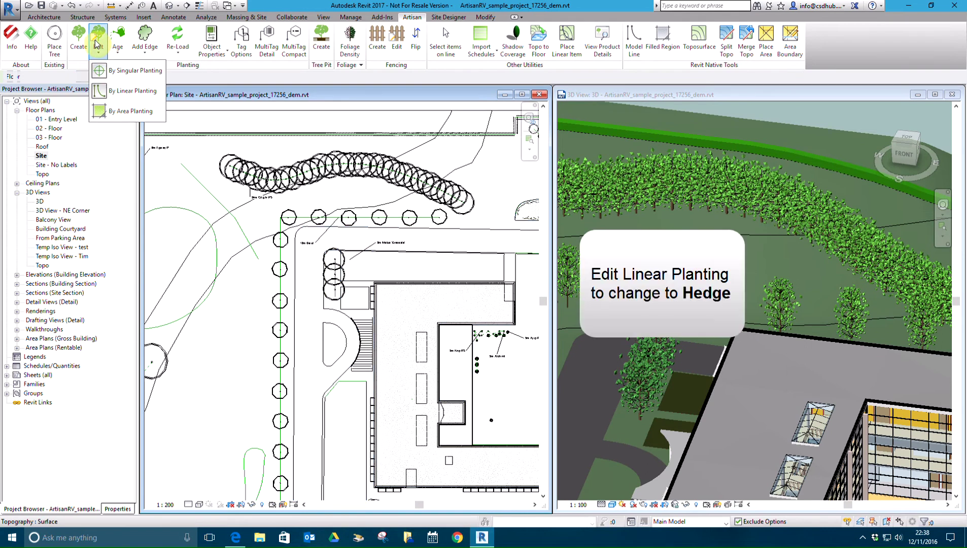
pyautogui.click(138, 95)
pyautogui.click(309, 182)
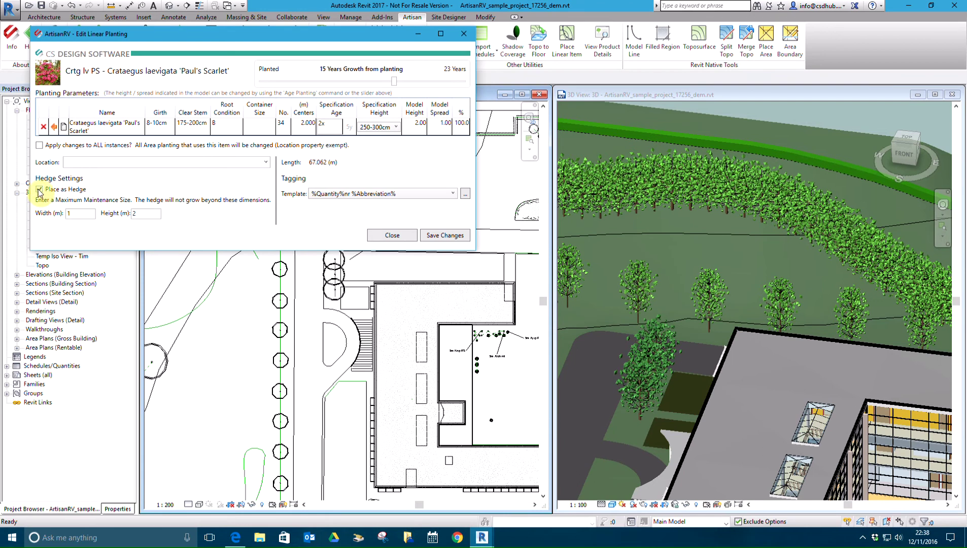
pyautogui.click(81, 215)
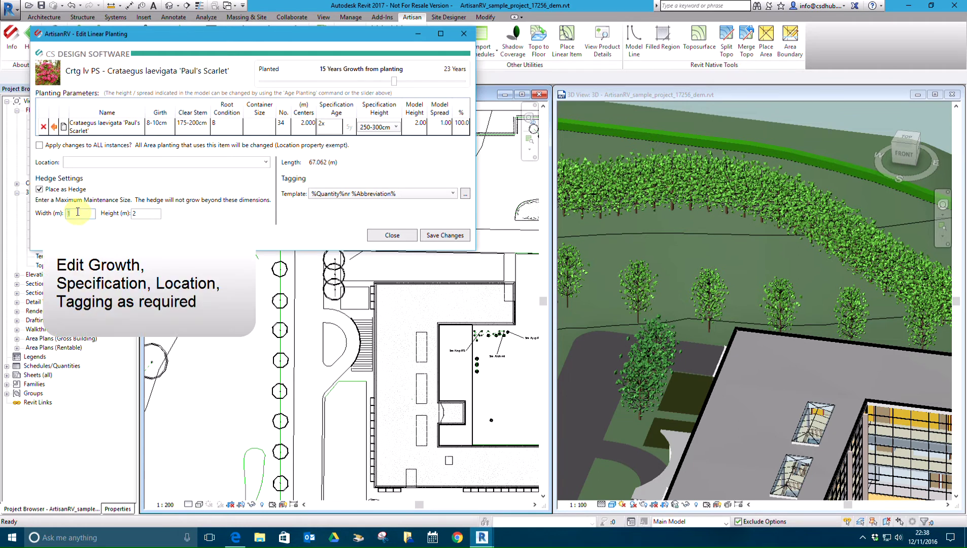
pyautogui.write('2')
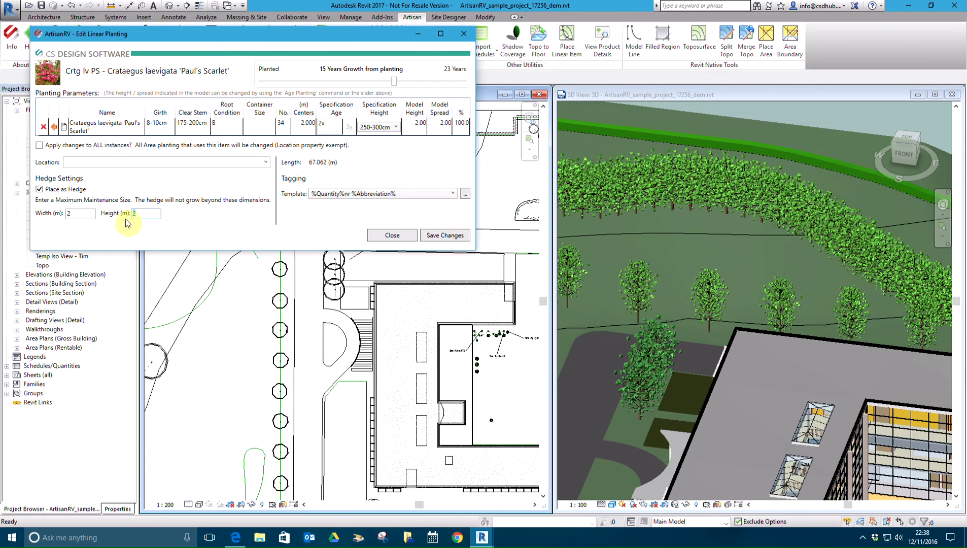
pyautogui.click(445, 236)
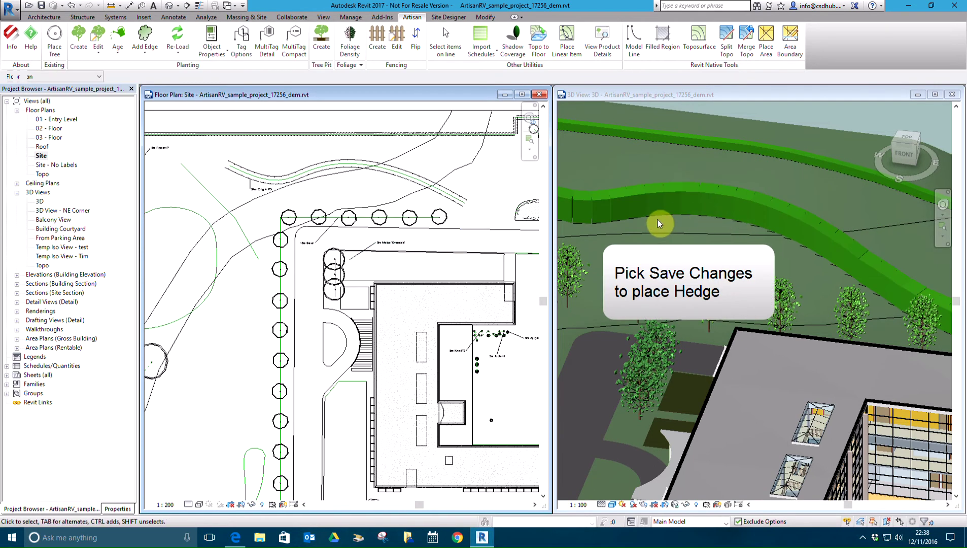
pyautogui.keyDown('shift'); pyautogui.moveTo(664, 279); pyautogui.dragTo(780, 261, button='middle'); pyautogui.keyUp('shift')
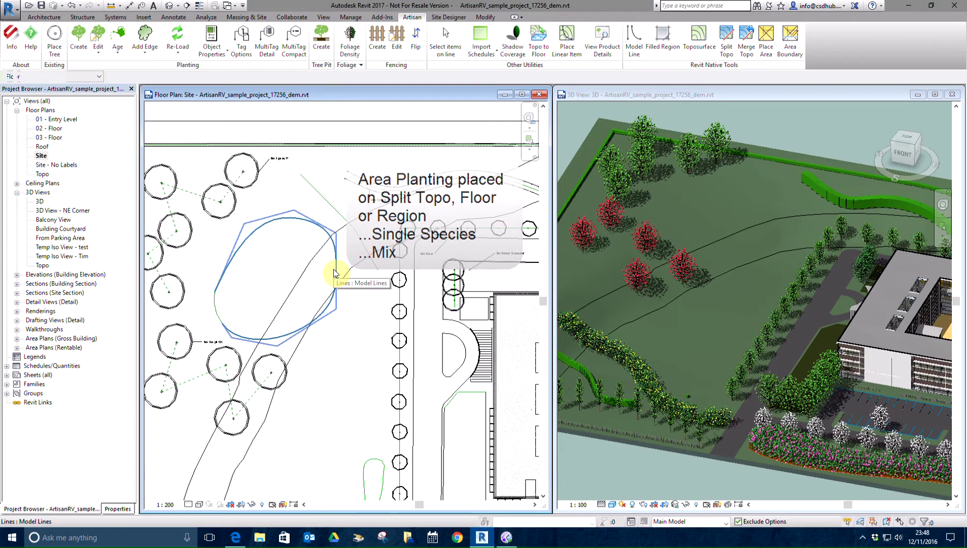
# Split the site topography using the chained oval model lines as the boundary
pyautogui.click(727, 36)
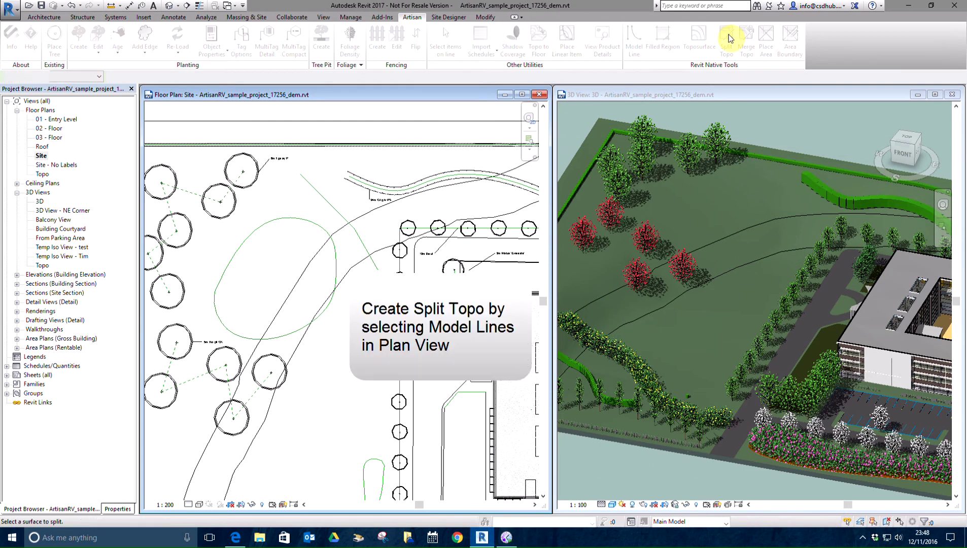
pyautogui.click(475, 126)
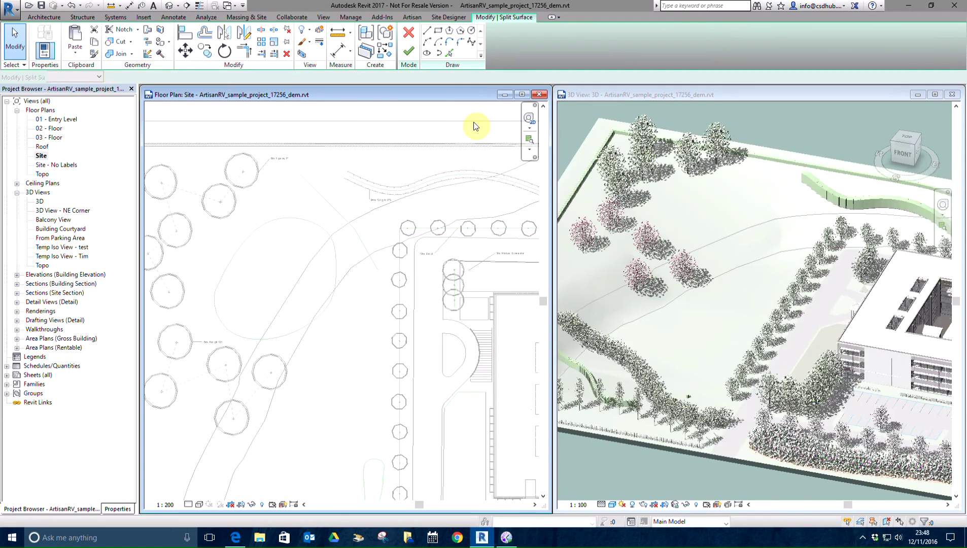
pyautogui.click(449, 54)
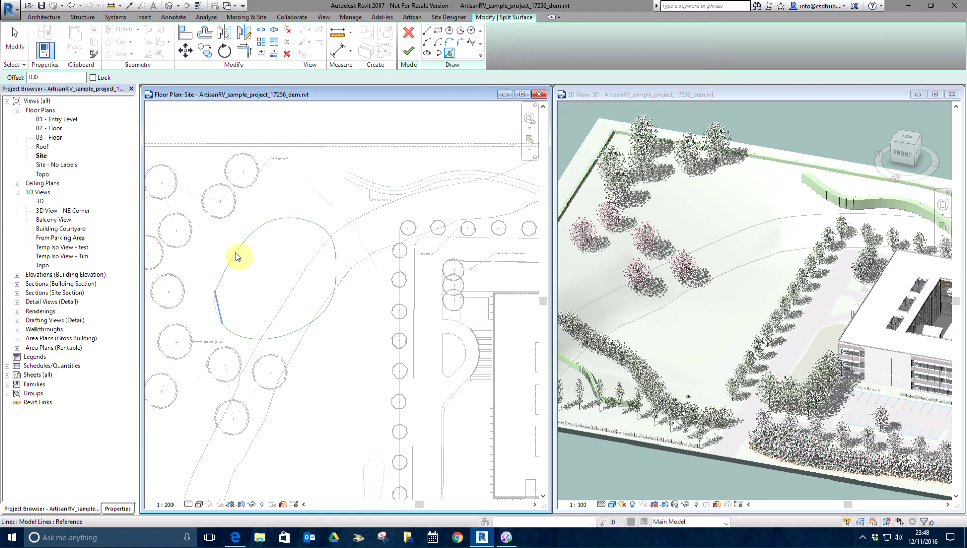
pyautogui.press('Tab')
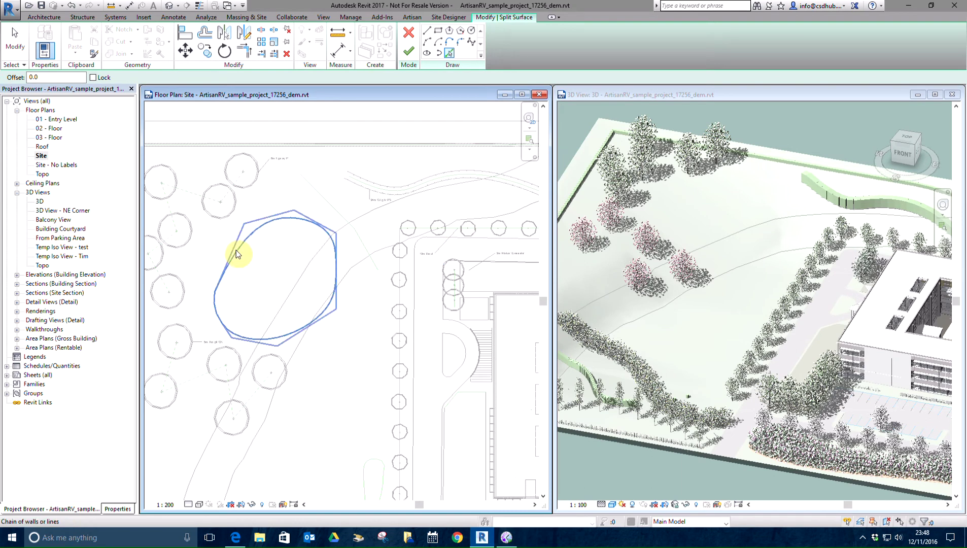
pyautogui.click(236, 252)
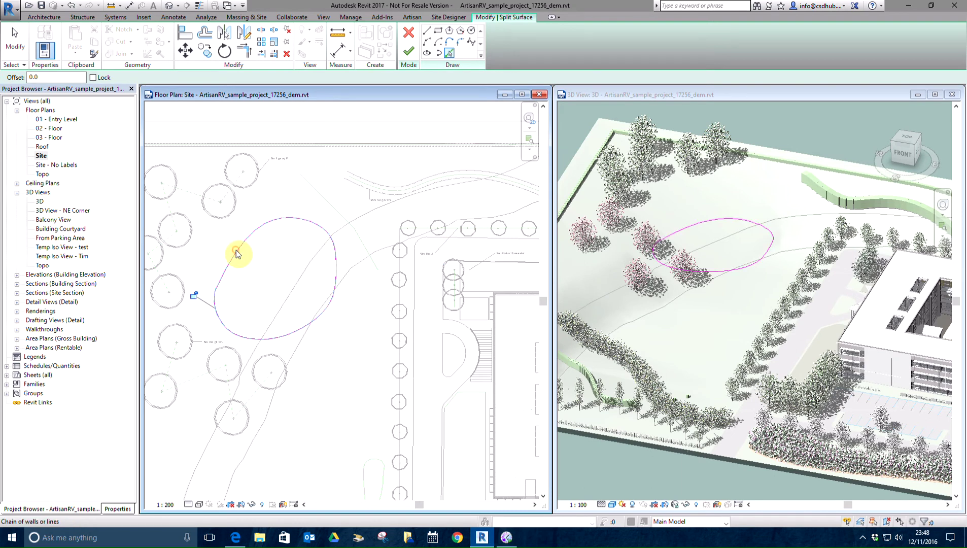
pyautogui.click(411, 51)
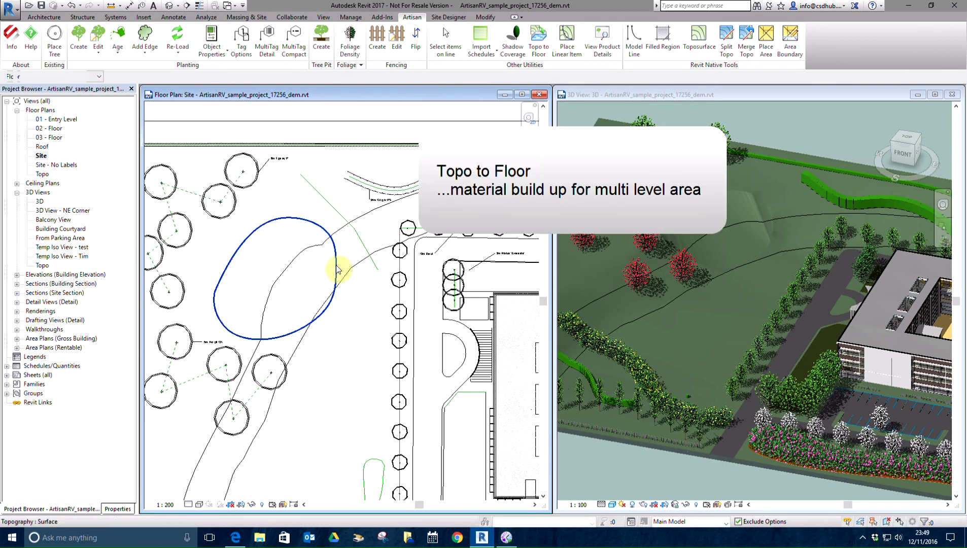
# Turn the oval topography into a Woodland floor, moving the topo to its bottom face
pyautogui.click(539, 45)
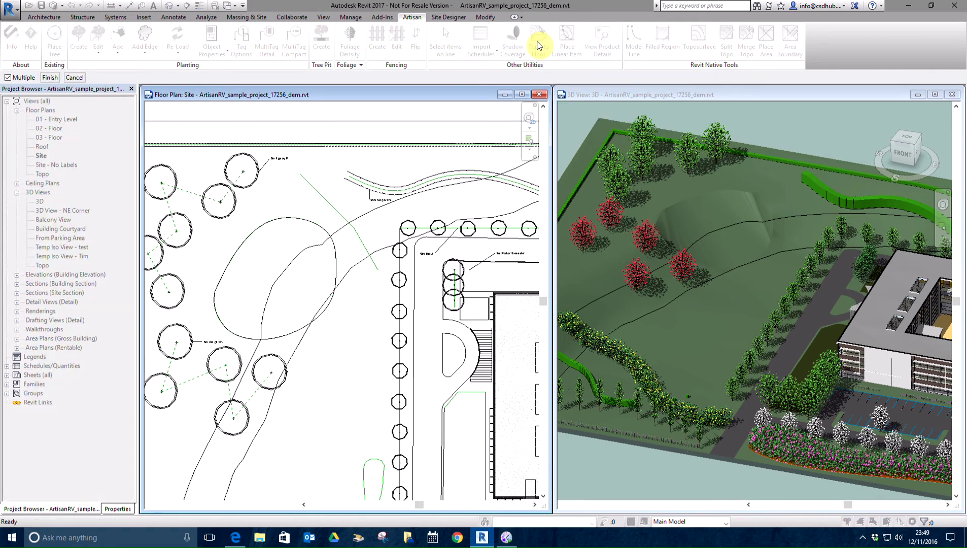
pyautogui.click(306, 238)
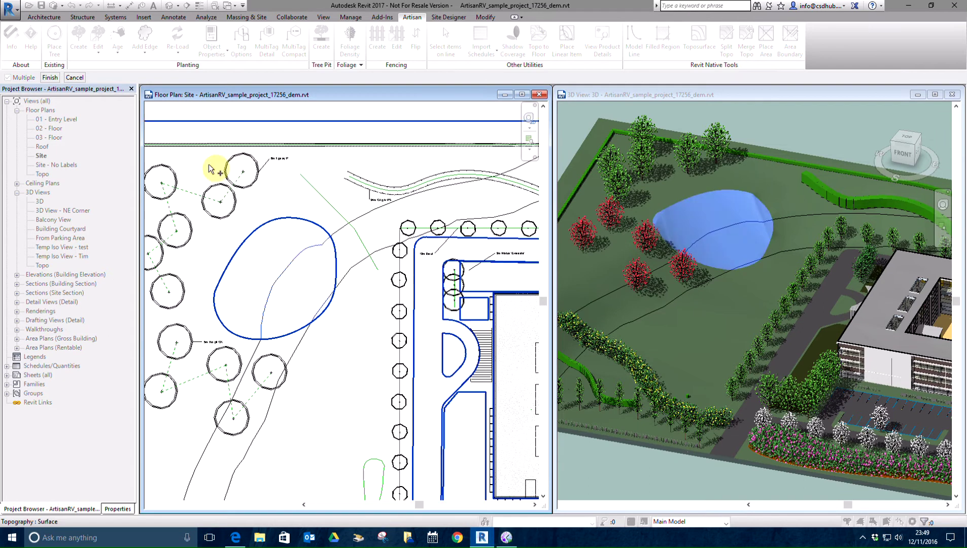
pyautogui.click(49, 79)
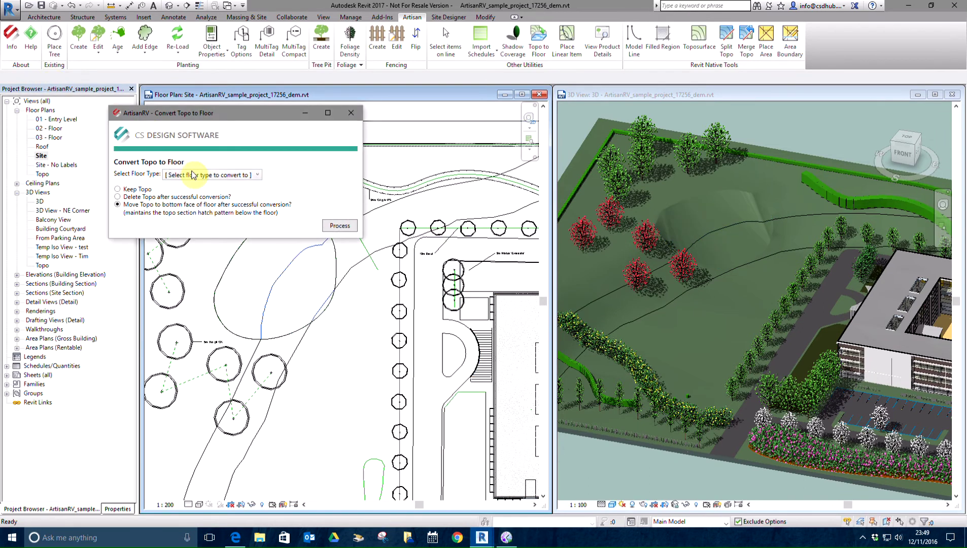
pyautogui.click(207, 175)
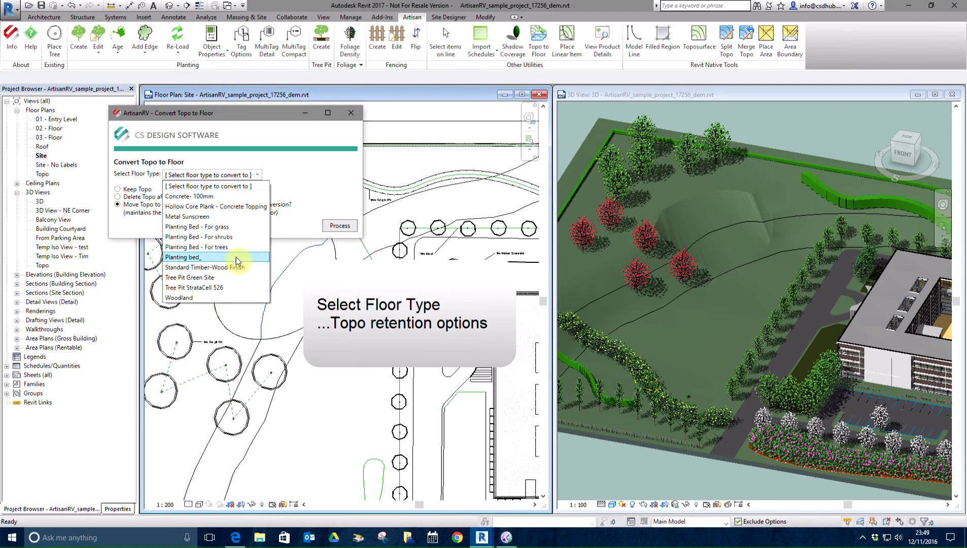
pyautogui.click(213, 297)
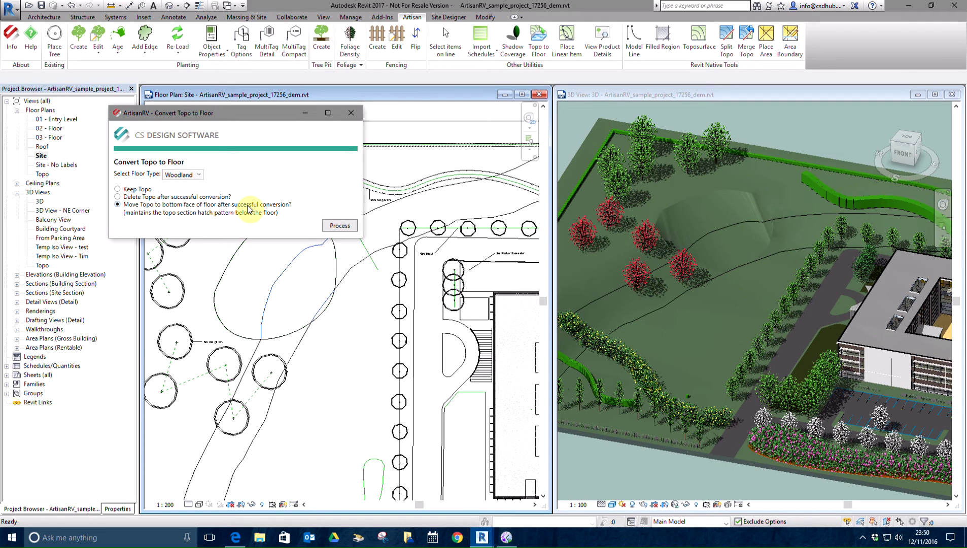
pyautogui.click(340, 224)
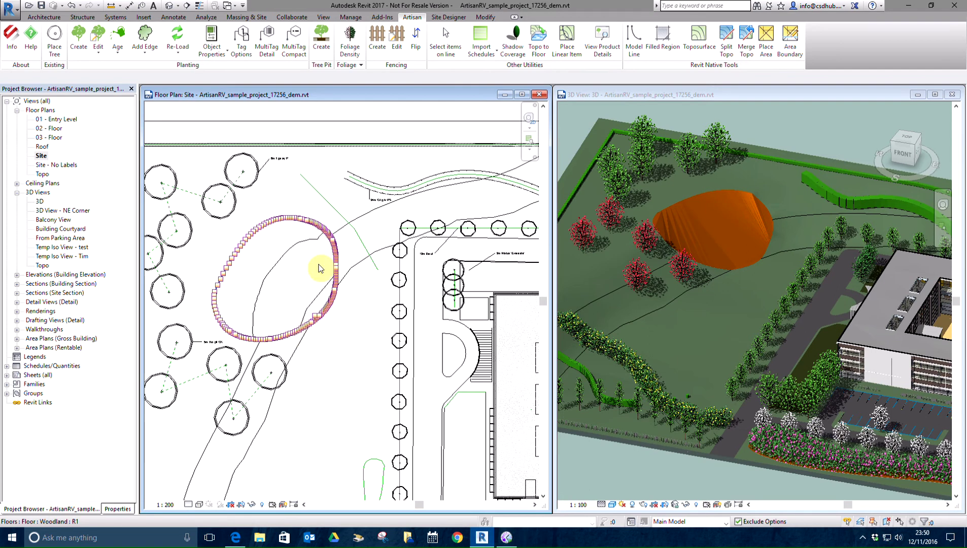
# Place an Alder Woodland Mix area planting on the oval floor, location West Bank, Wood1 fill pattern
pyautogui.click(79, 38)
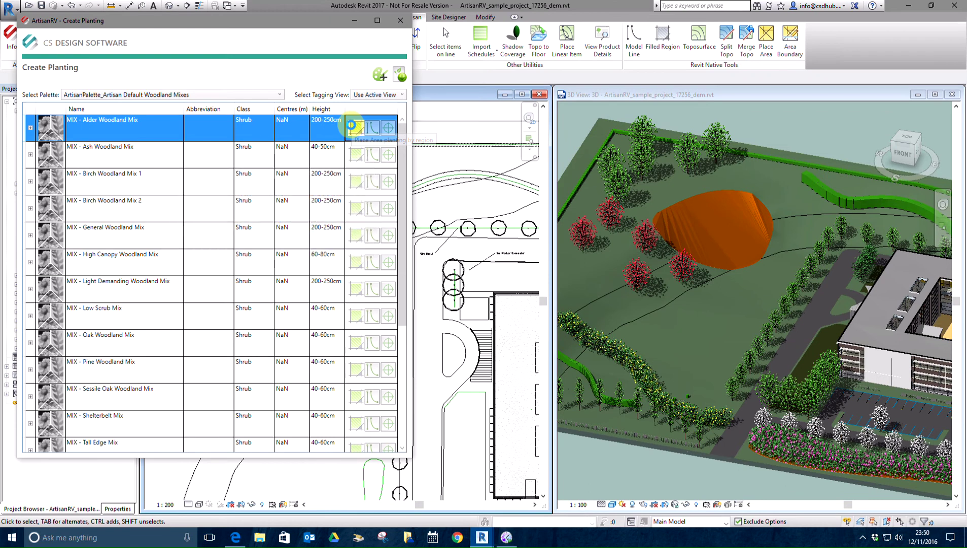
pyautogui.click(350, 125)
pyautogui.click(70, 168)
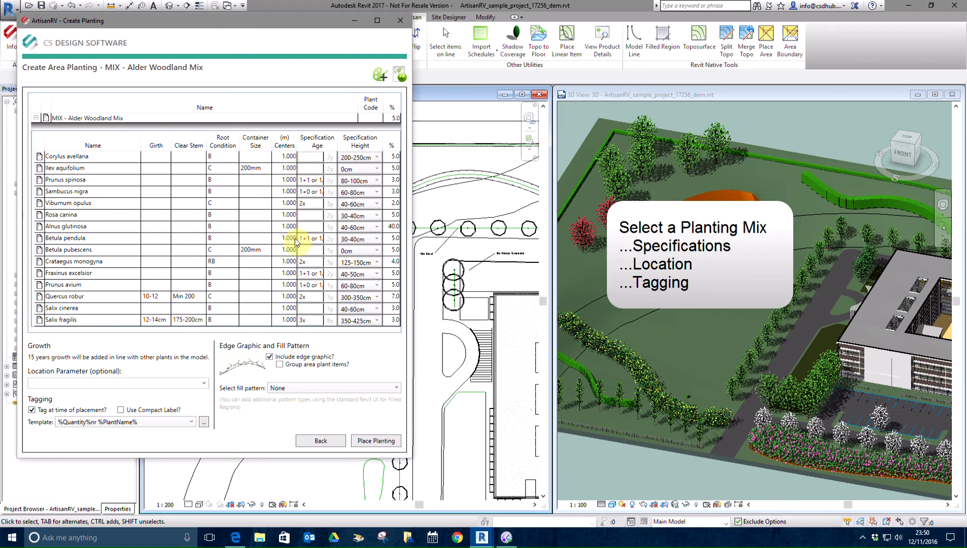
pyautogui.click(204, 383)
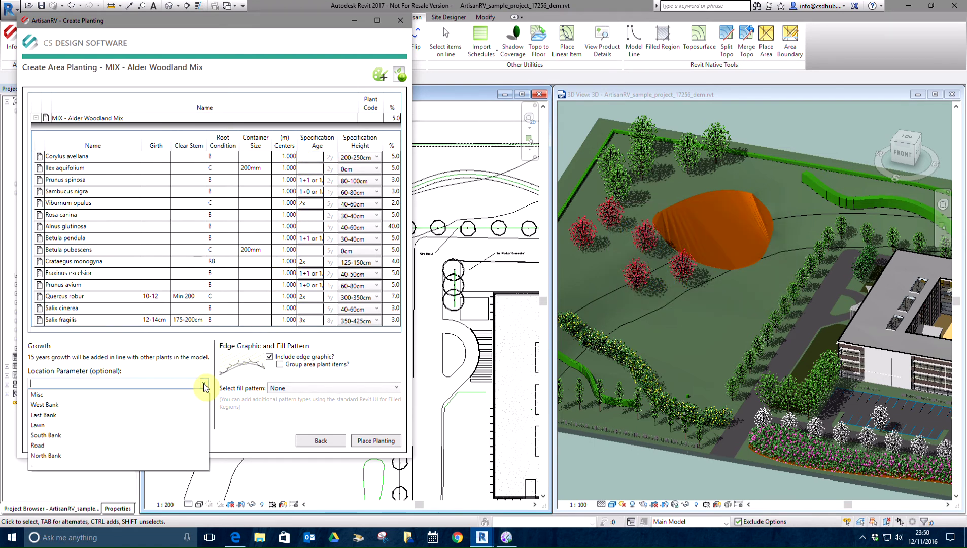
pyautogui.click(79, 405)
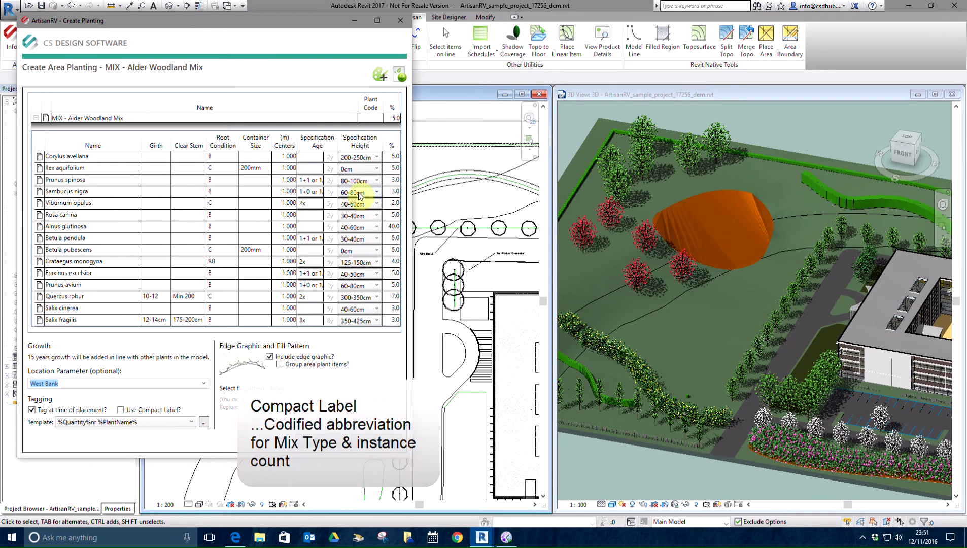
pyautogui.click(305, 387)
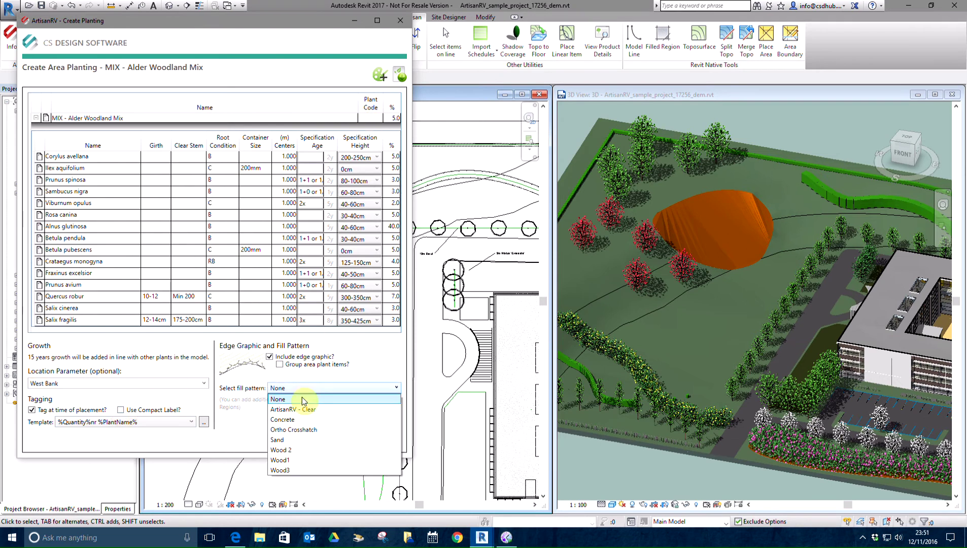
pyautogui.click(301, 459)
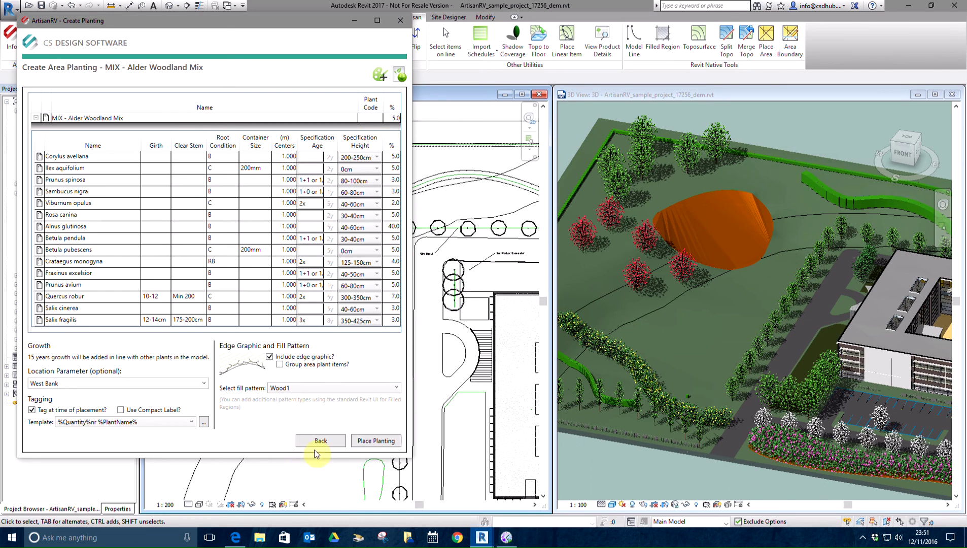
pyautogui.click(378, 444)
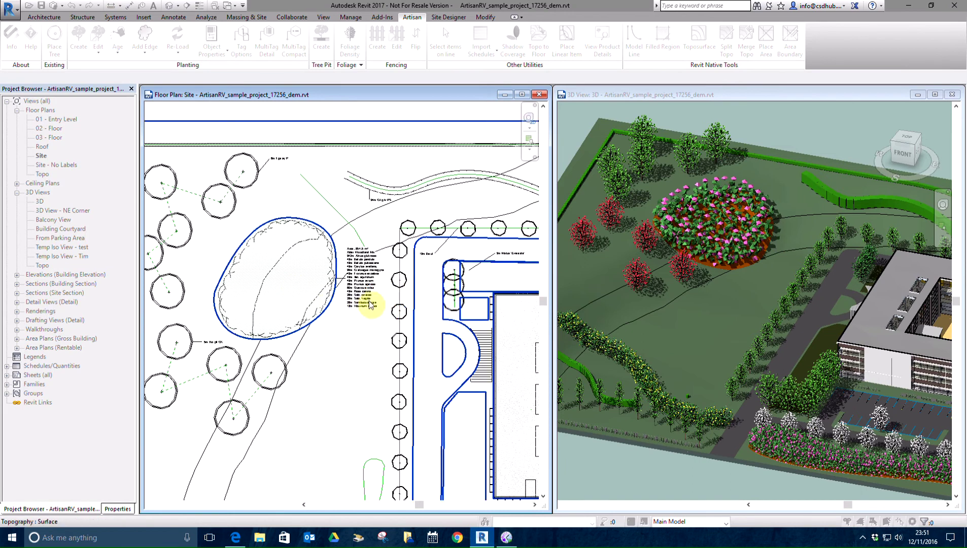
# Review the woodland planting surface in a rotated 3D view, then bring up the planting edit options
pyautogui.scroll(4, 368, 297)
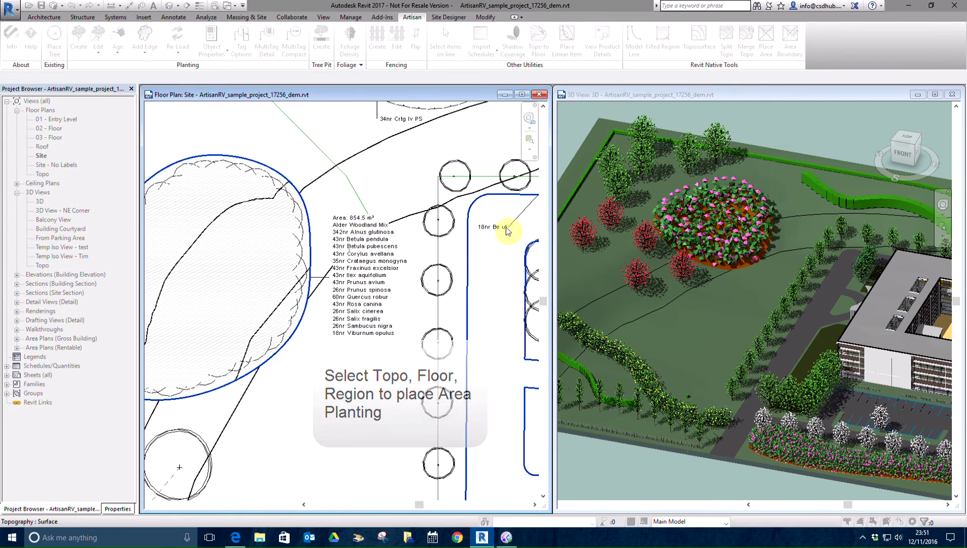
pyautogui.click(694, 233)
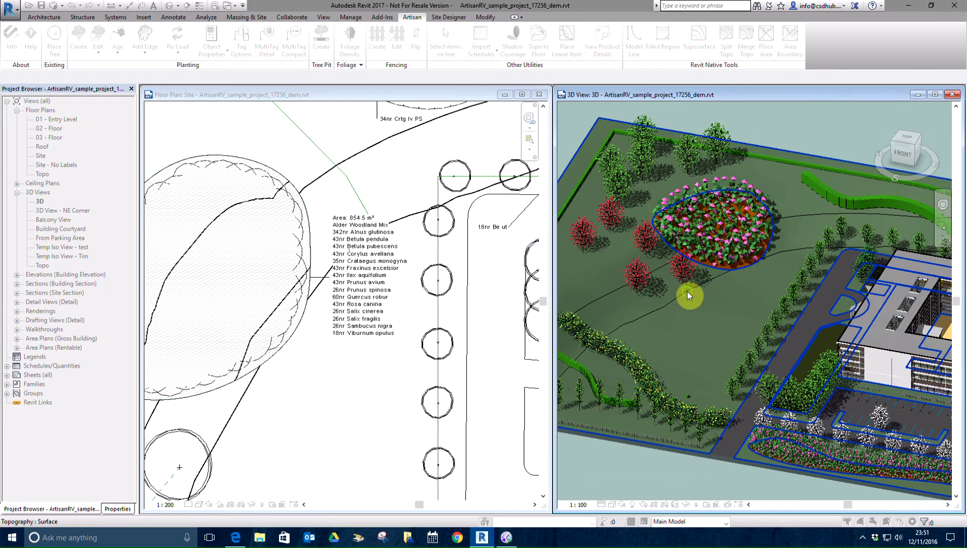
pyautogui.keyDown('shift'); pyautogui.moveTo(687, 291); pyautogui.dragTo(750, 282, button='middle'); pyautogui.keyUp('shift')
pyautogui.click(714, 227)
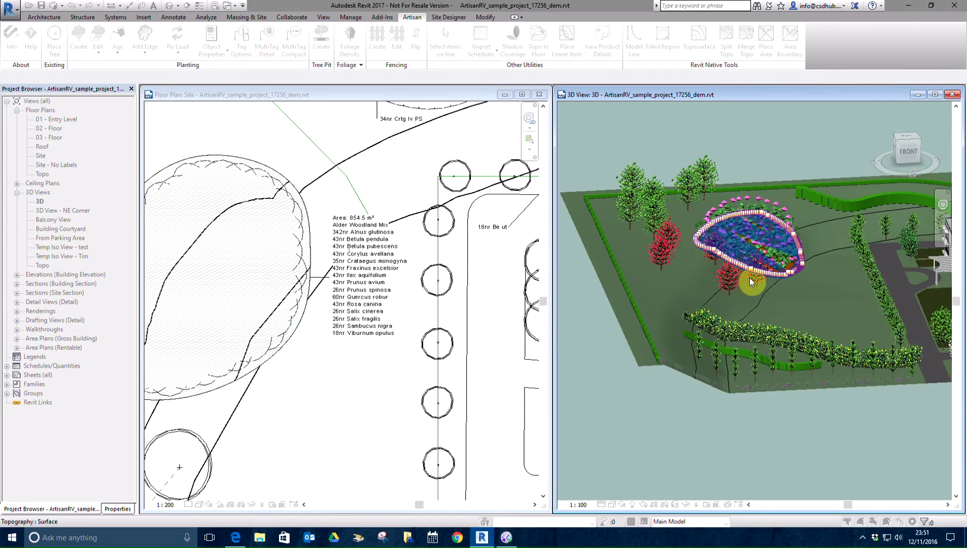
pyautogui.scroll(-2, 377, 251)
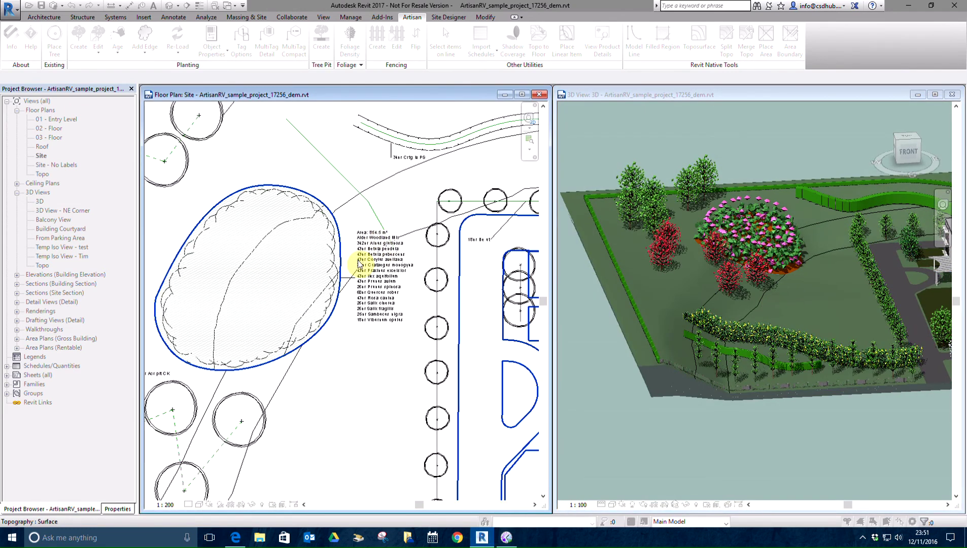
pyautogui.press('Escape')
pyautogui.click(98, 45)
# Give the oval Alder Woodland Mix planting plant code AWM with a compact label and save
pyautogui.click(127, 112)
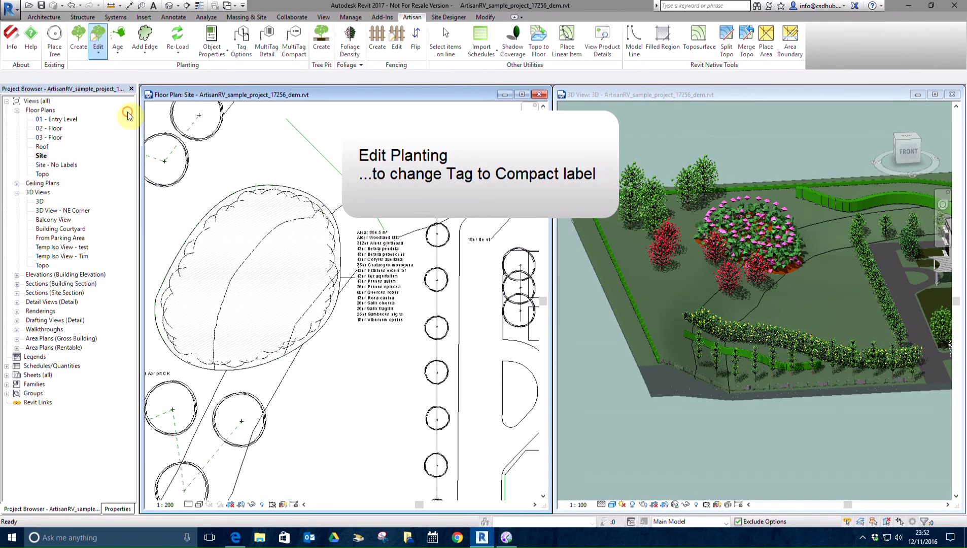
pyautogui.click(282, 275)
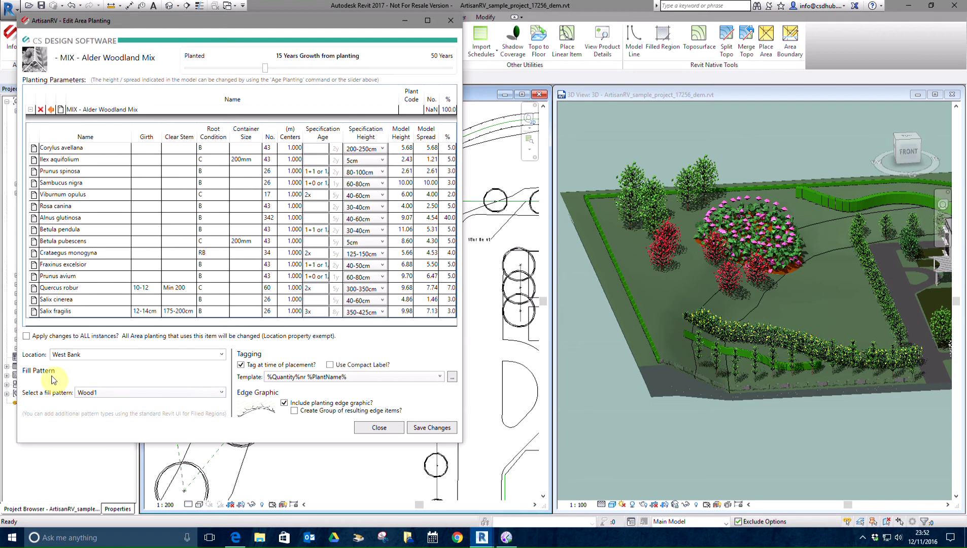
pyautogui.click(330, 365)
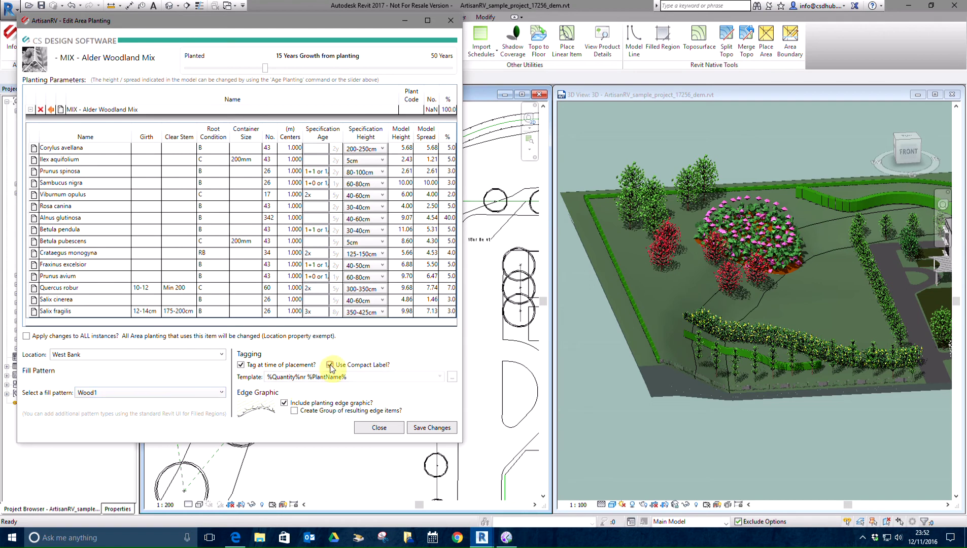
pyautogui.click(409, 109)
pyautogui.click(431, 427)
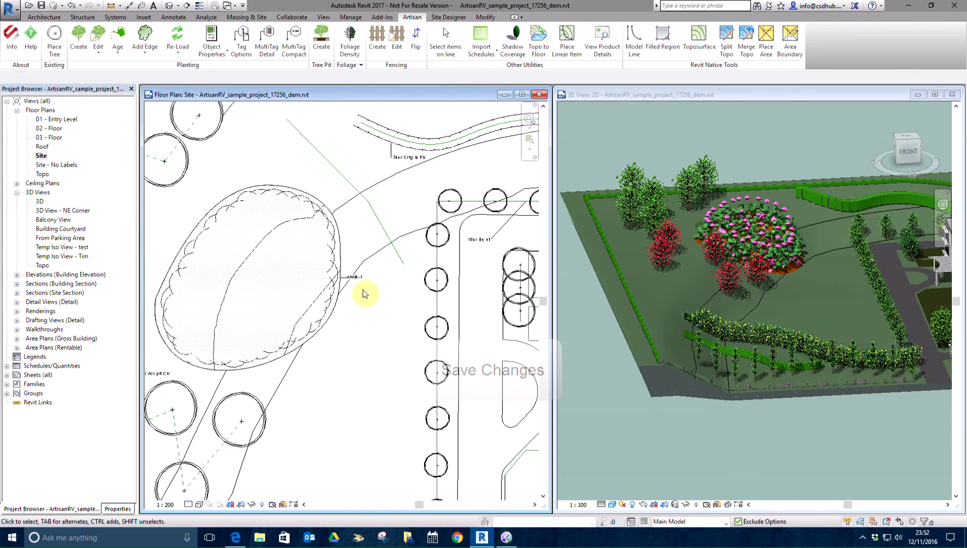
# Remove the AWM-1 tag's leader line and move the tag inside the oval planting area
pyautogui.scroll(3, 354, 279)
pyautogui.scroll(2, 353, 280)
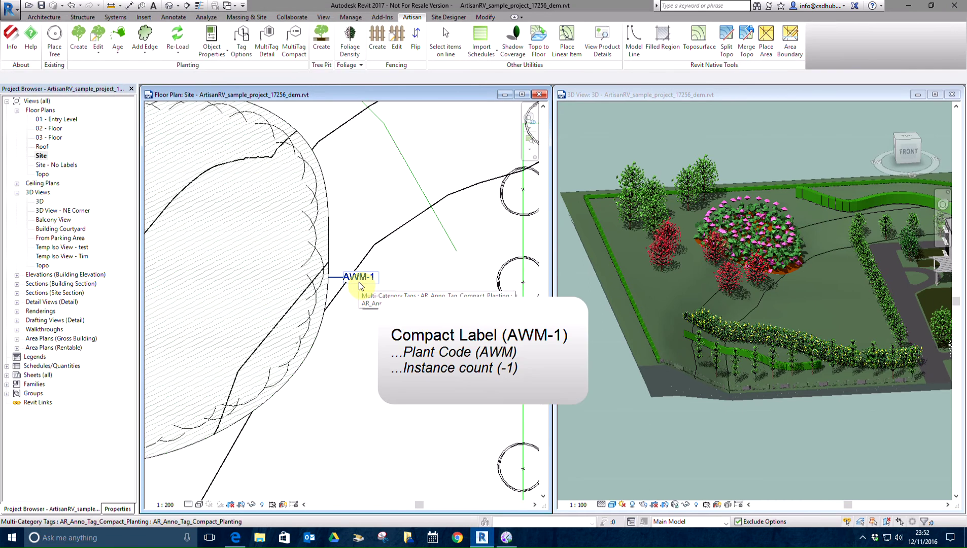
pyautogui.click(358, 282)
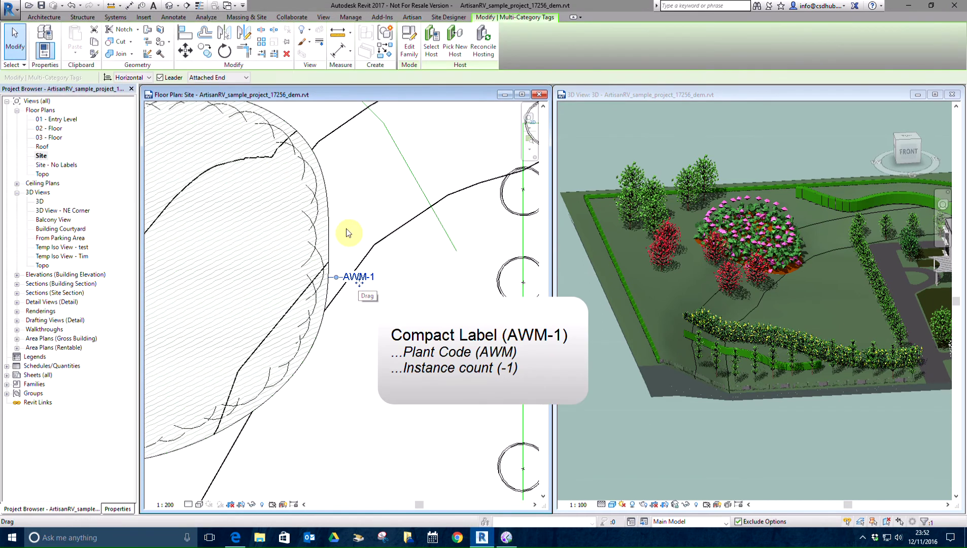
pyautogui.click(160, 78)
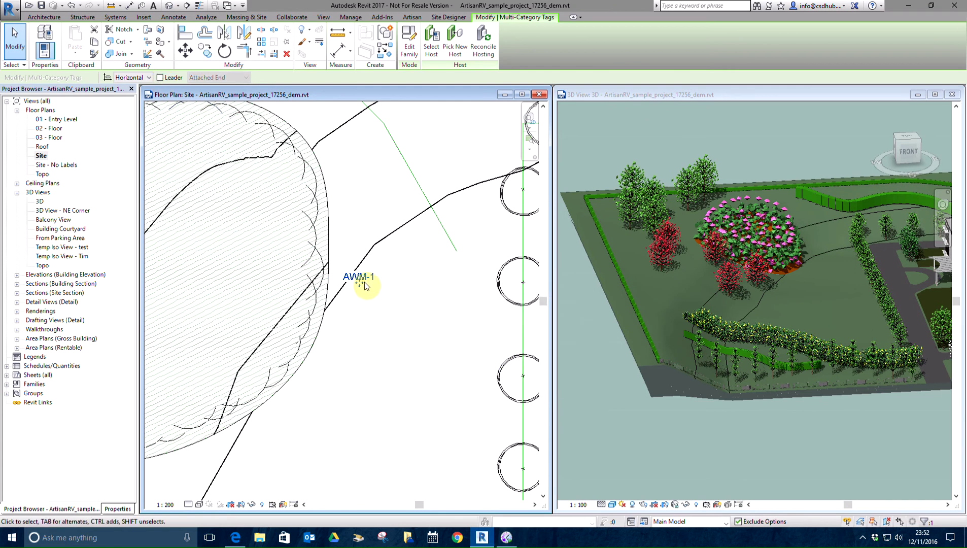
pyautogui.moveTo(360, 280); pyautogui.dragTo(203, 247)
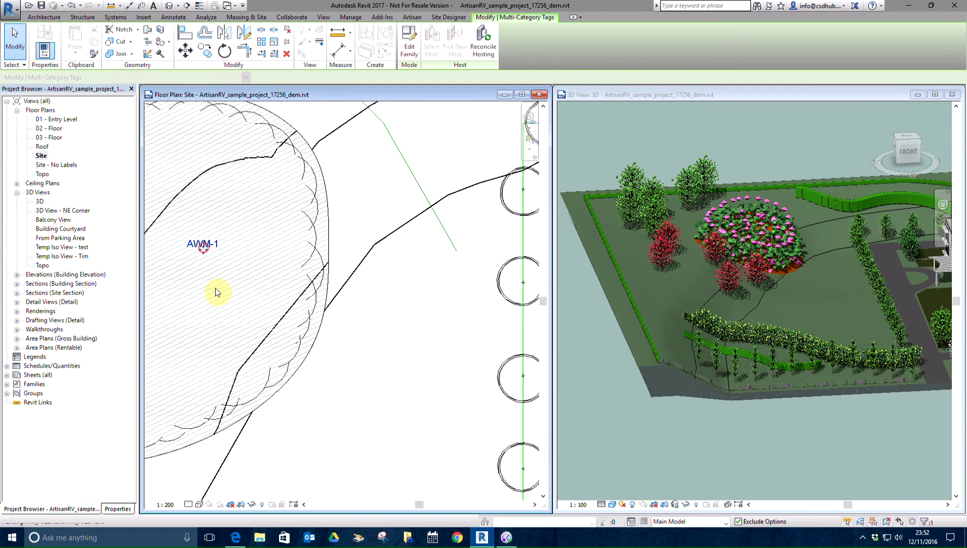
pyautogui.scroll(-2, 202, 288)
pyautogui.scroll(-2, 202, 288)
pyautogui.moveTo(237, 298); pyautogui.dragTo(295, 267, button='middle')
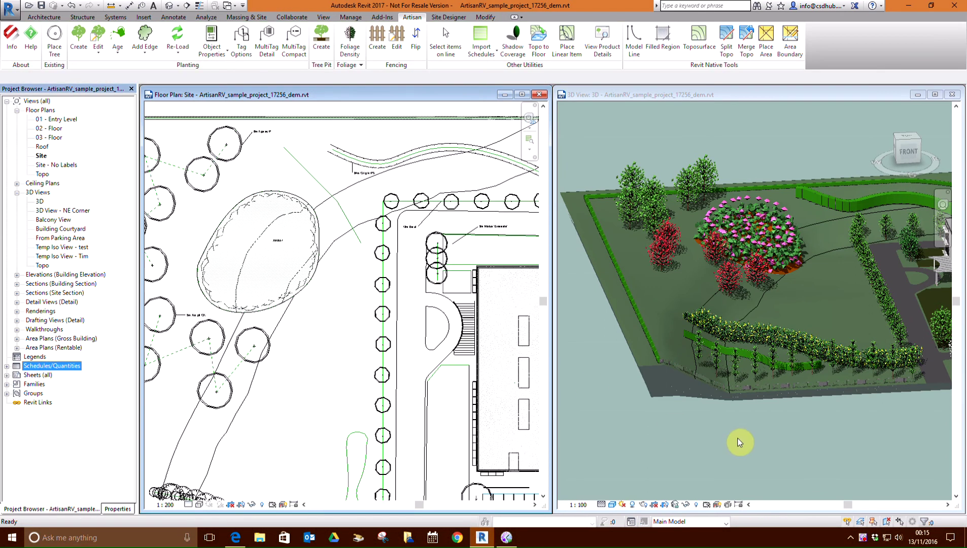
# Orbit the 3D view to a front-right angle of the site and zoom out the site plan
pyautogui.click(737, 437)
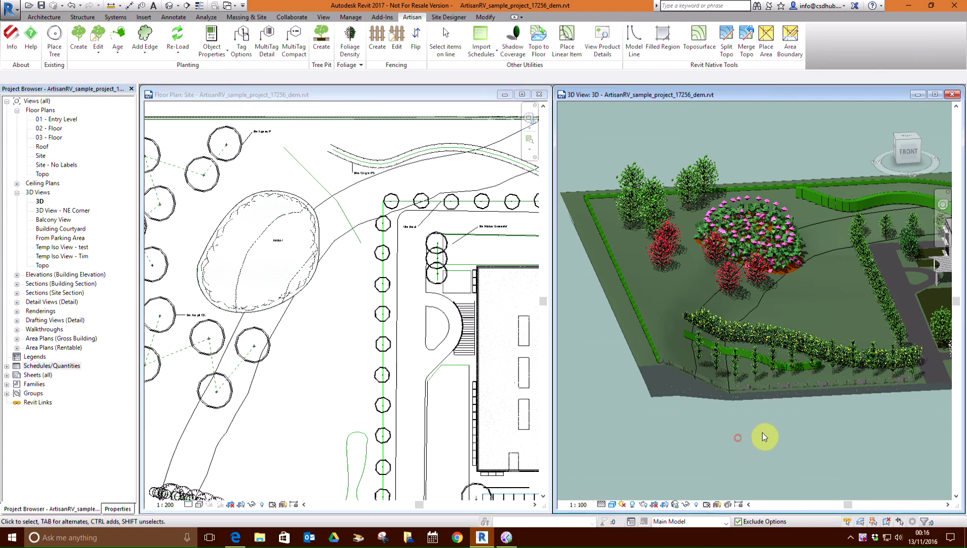
pyautogui.scroll(-3, 822, 341)
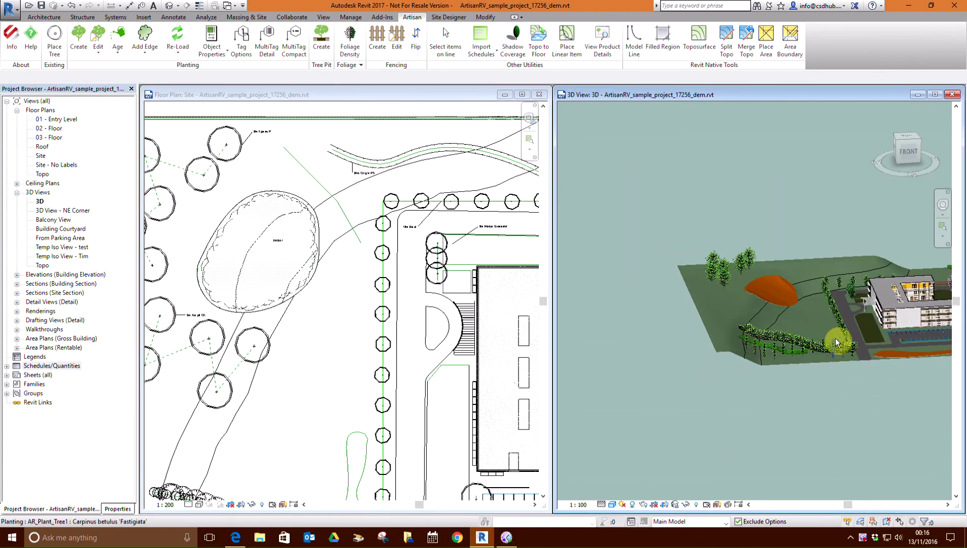
pyautogui.keyDown('shift'); pyautogui.moveTo(796, 342); pyautogui.dragTo(697, 346, button='middle'); pyautogui.keyUp('shift')
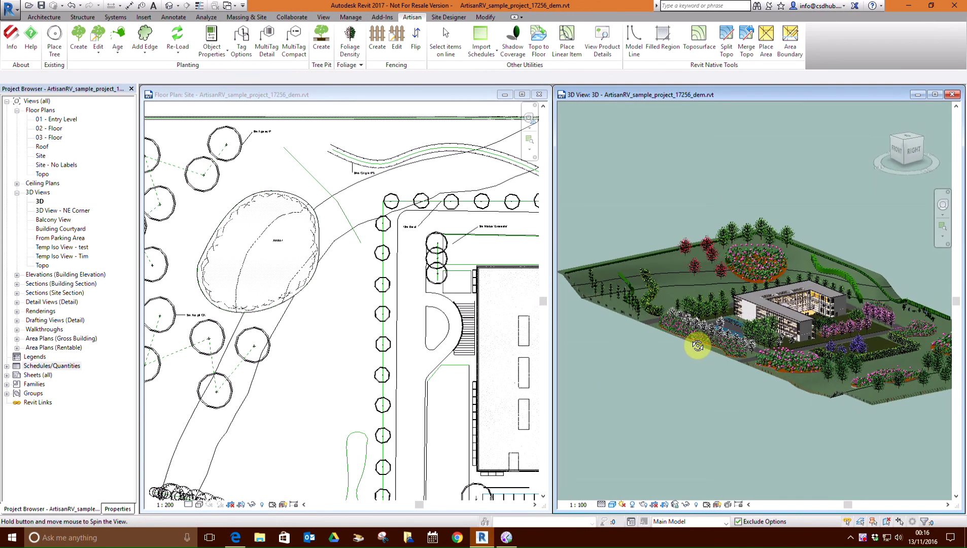
pyautogui.scroll(4, 698, 346)
pyautogui.click(311, 370)
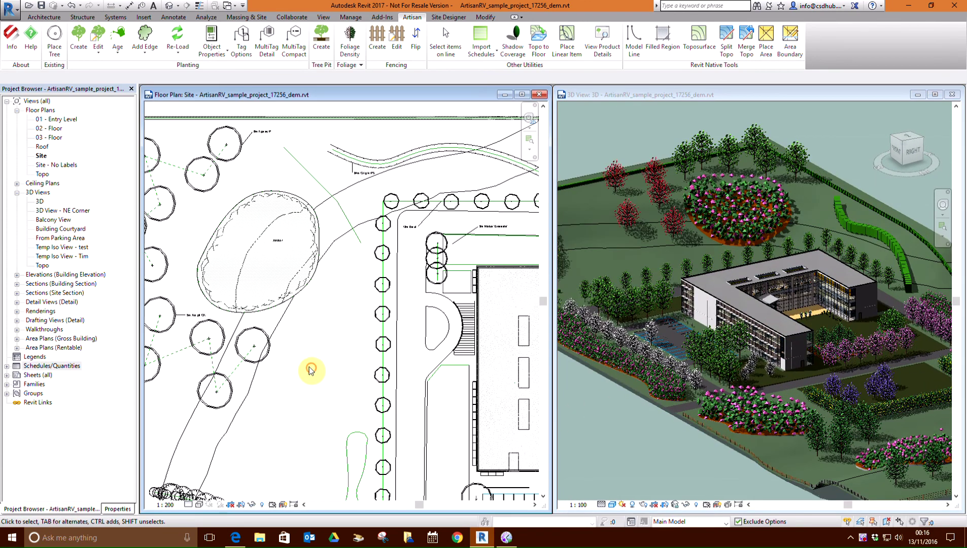
pyautogui.scroll(-6, 311, 370)
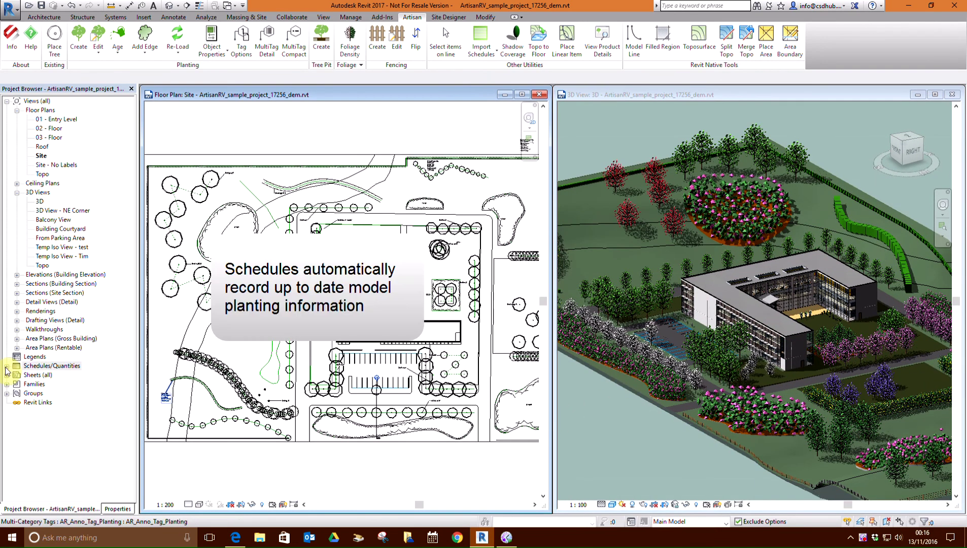
pyautogui.click(6, 366)
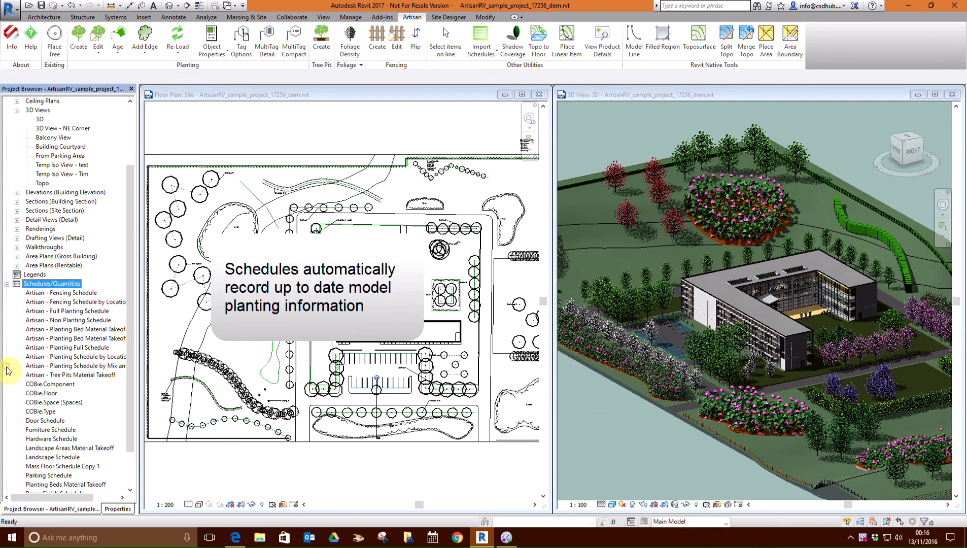
pyautogui.doubleClick(108, 357)
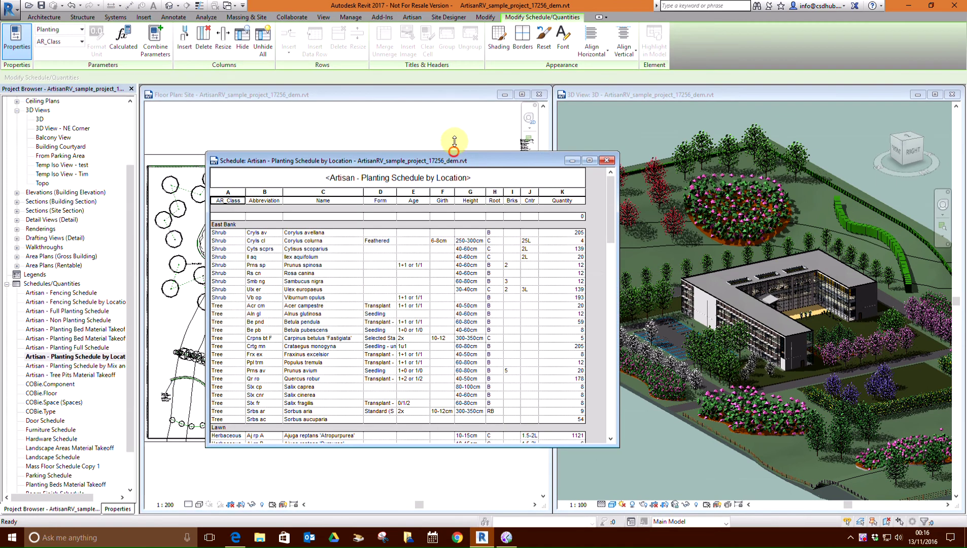
pyautogui.moveTo(454, 151); pyautogui.dragTo(449, 101)
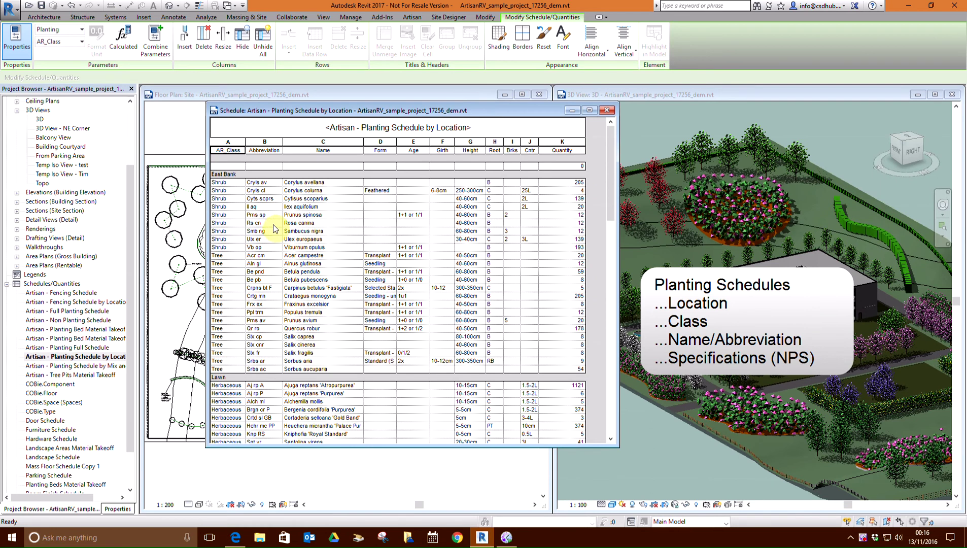
pyautogui.scroll(-7, 274, 228)
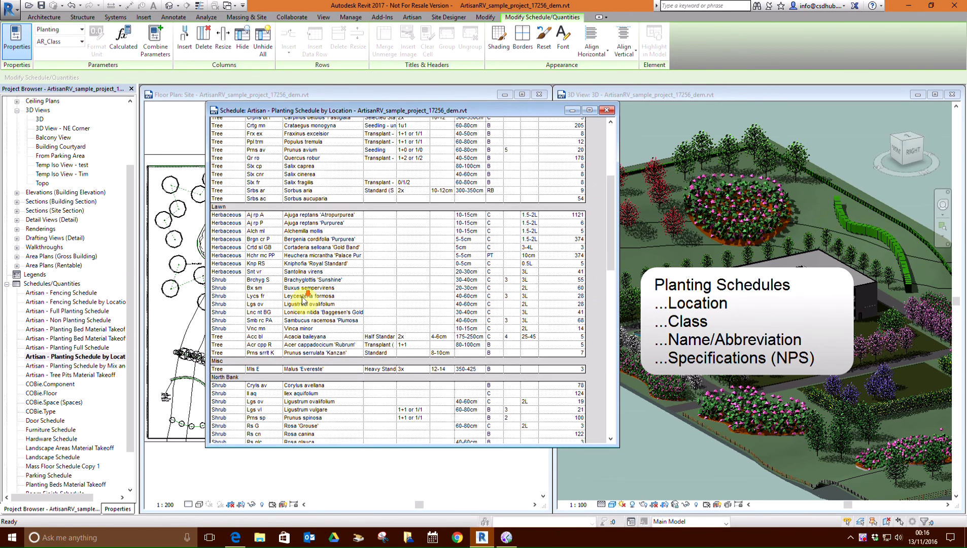
pyautogui.scroll(-3, 304, 299)
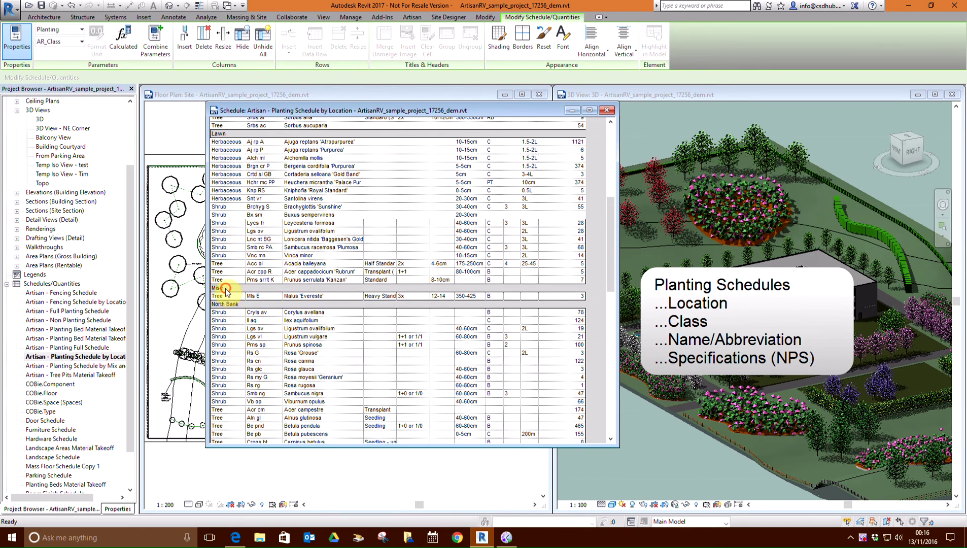
pyautogui.scroll(-3, 315, 321)
pyautogui.scroll(-15, 314, 321)
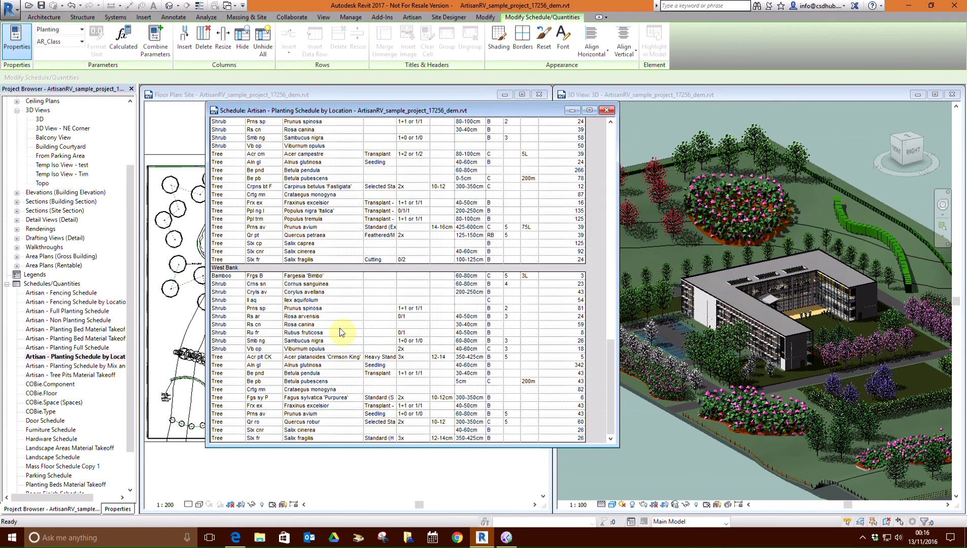
pyautogui.scroll(6, 357, 343)
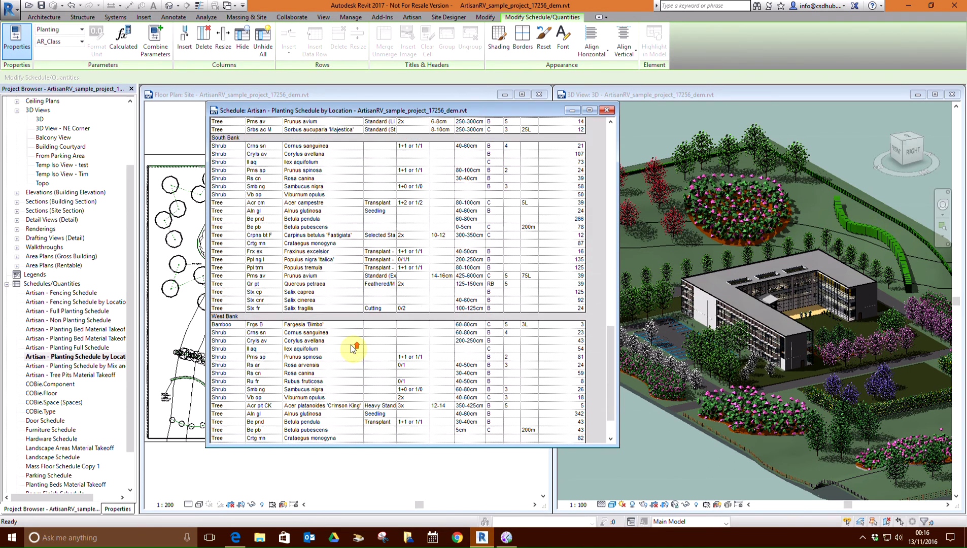
pyautogui.click(607, 110)
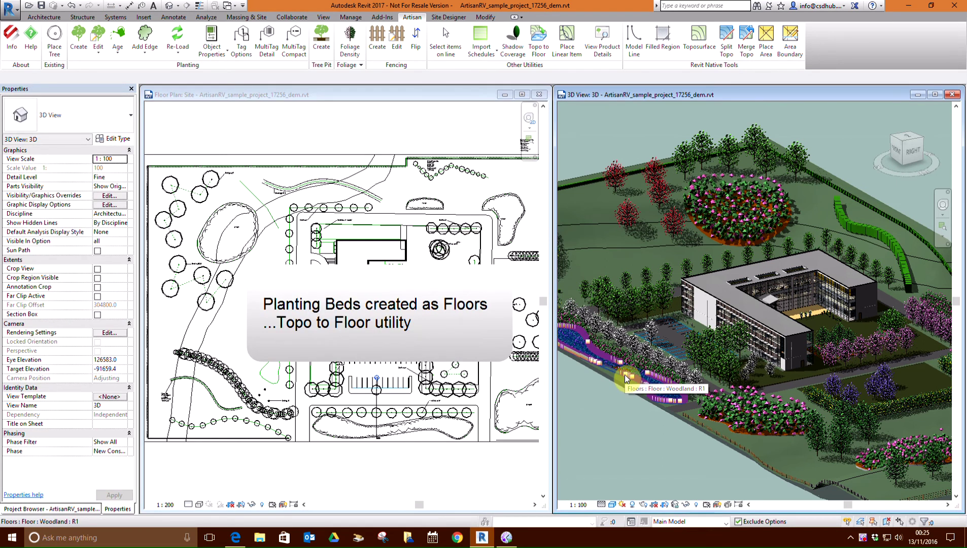
# Review the Woodland floor type's mulch, topsoil and sub-base layers, then cancel without changes
pyautogui.click(625, 378)
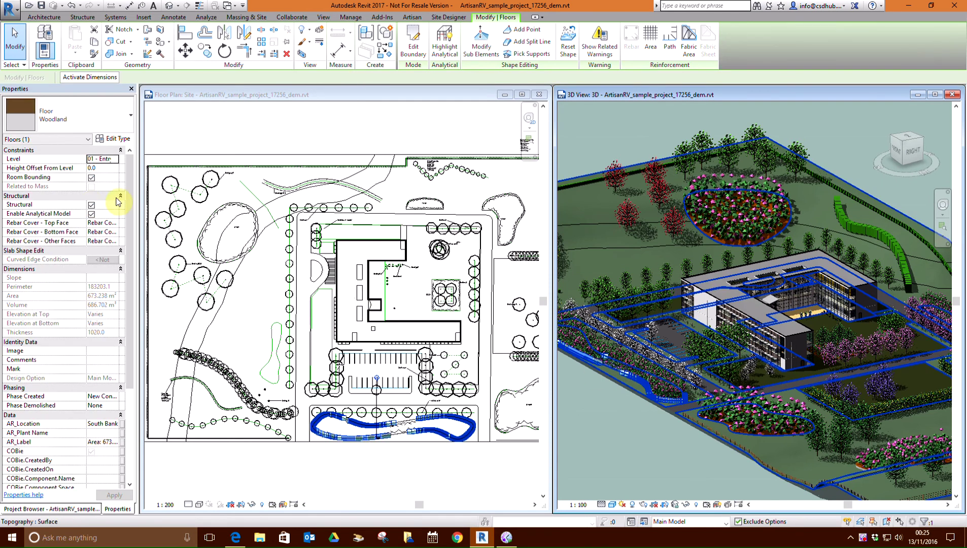
pyautogui.click(118, 140)
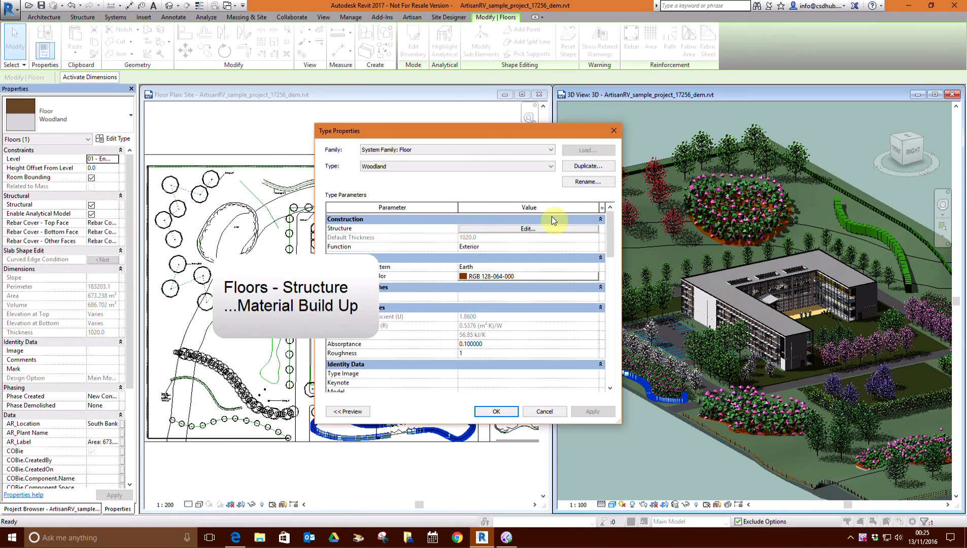
pyautogui.click(527, 229)
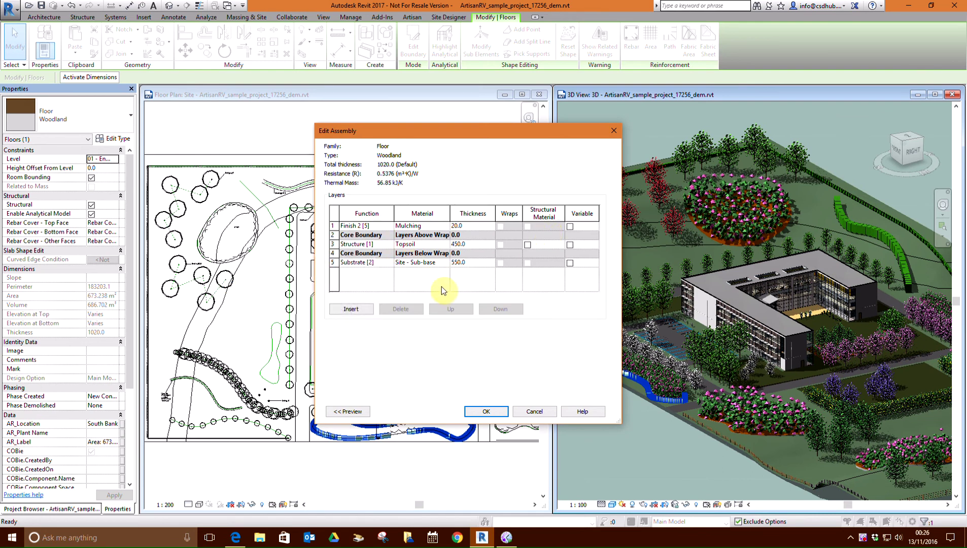
pyautogui.click(540, 415)
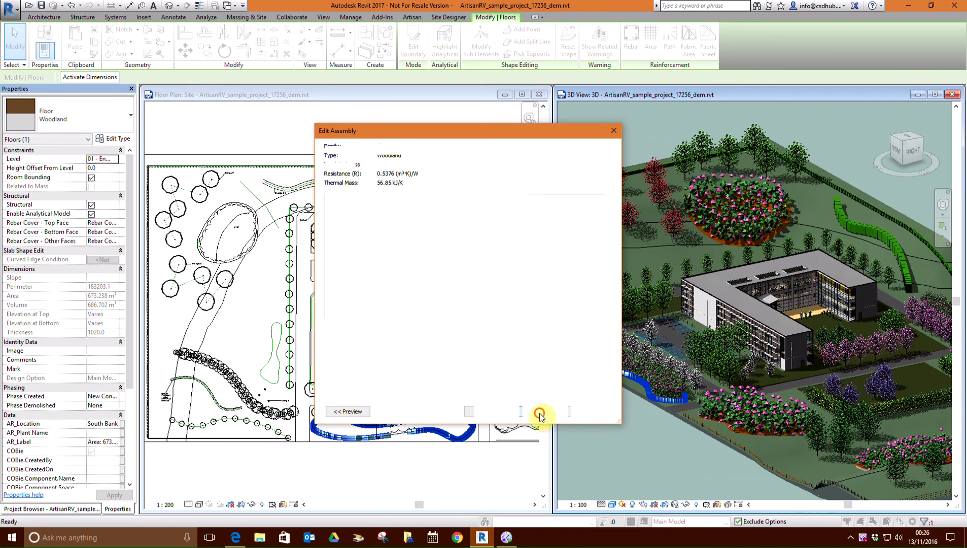
pyautogui.click(543, 412)
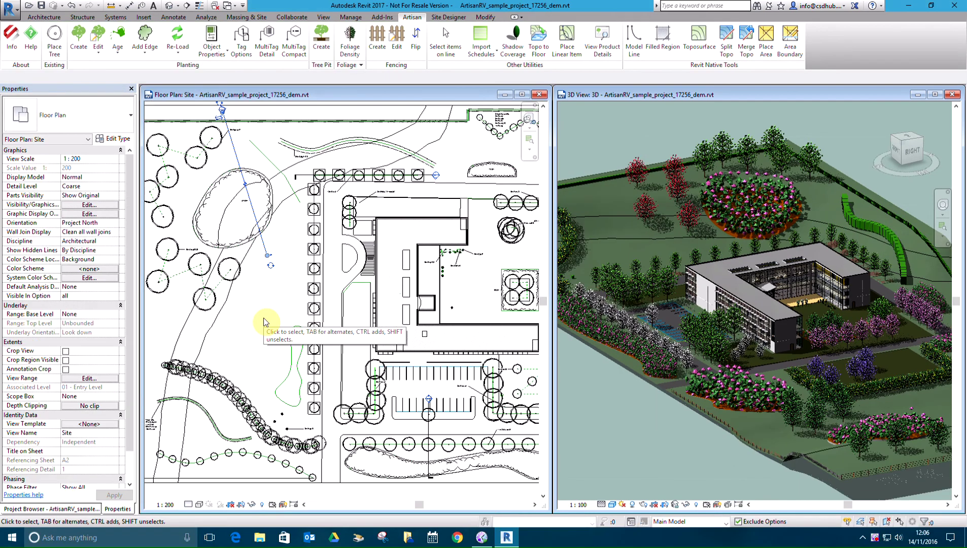
# Go to the Section 2 view from the section line and zoom around the sloped floor build-up
pyautogui.click(264, 249)
pyautogui.rightClick(264, 249)
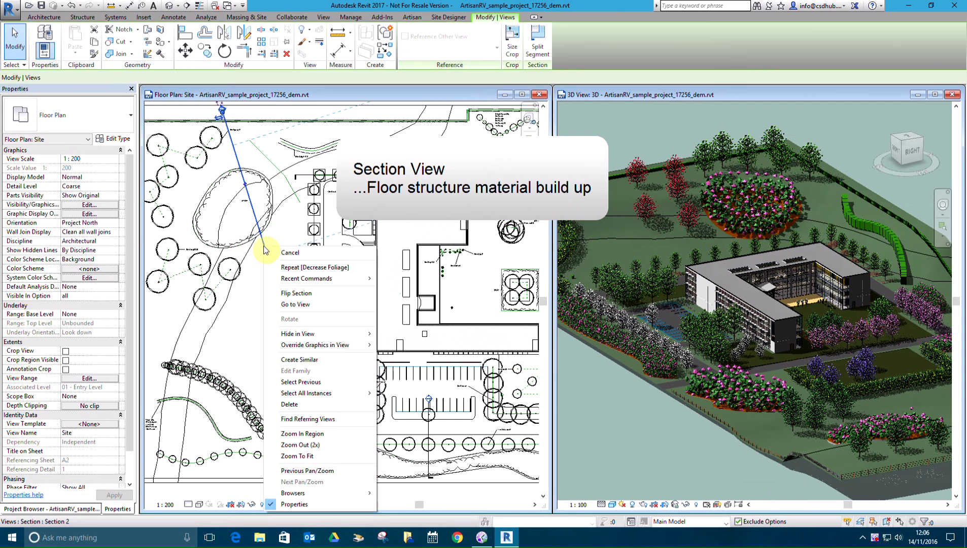
pyautogui.click(297, 303)
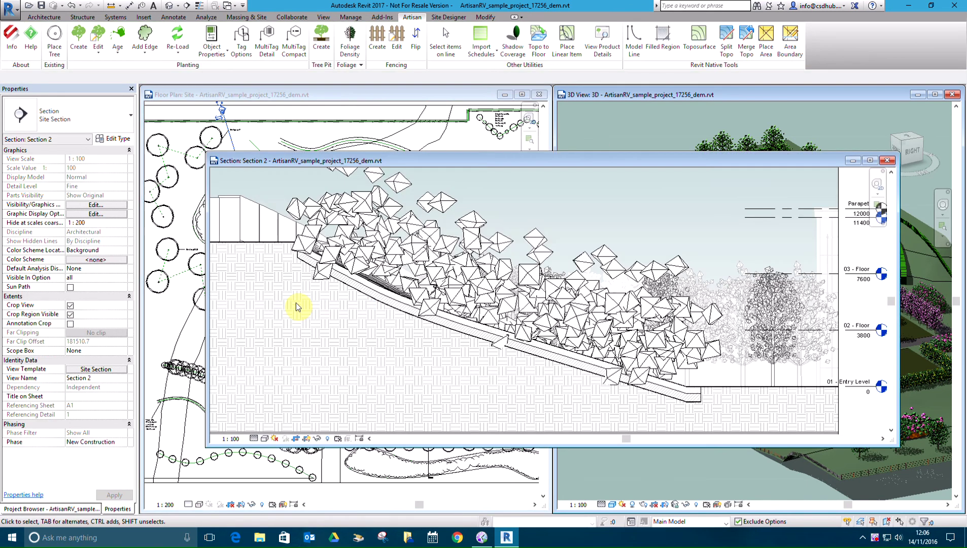
pyautogui.scroll(5, 471, 325)
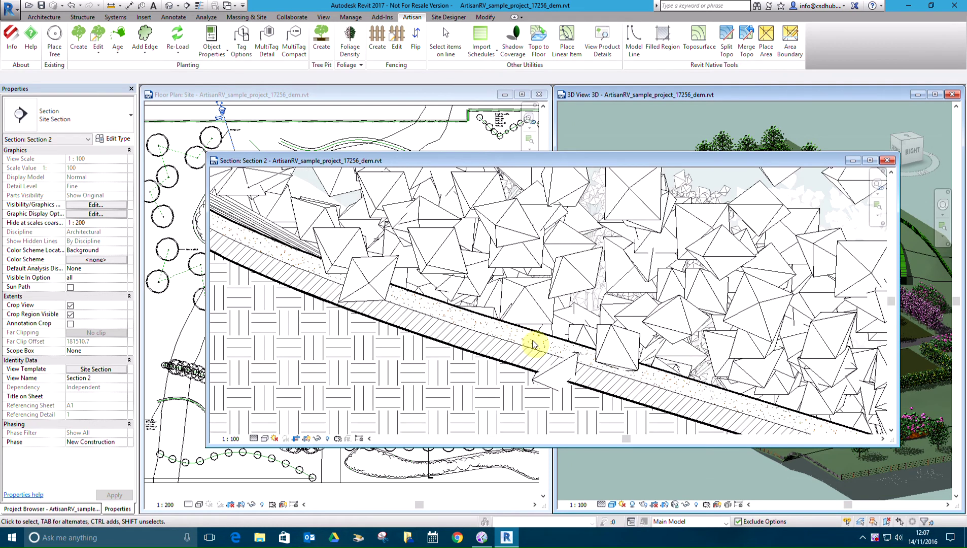
pyautogui.scroll(-3, 534, 344)
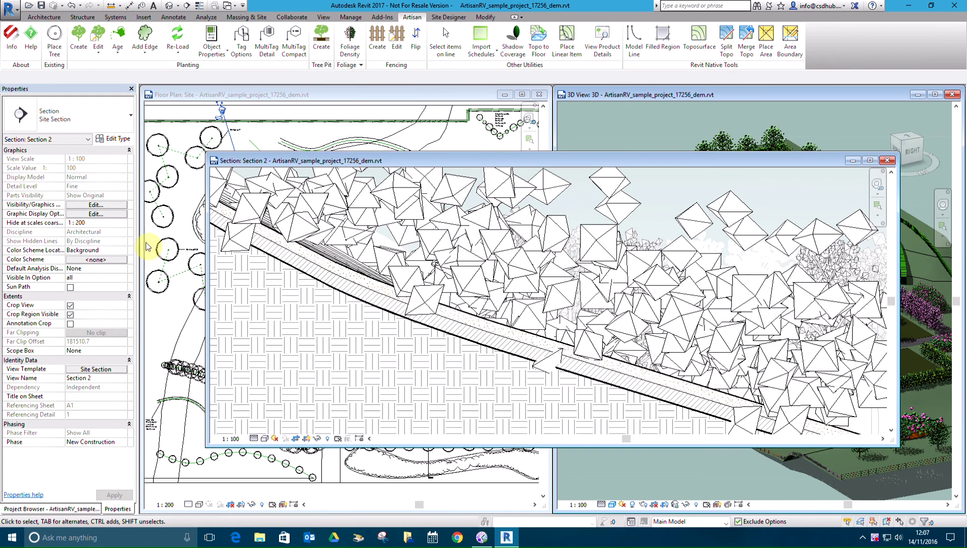
pyautogui.click(85, 509)
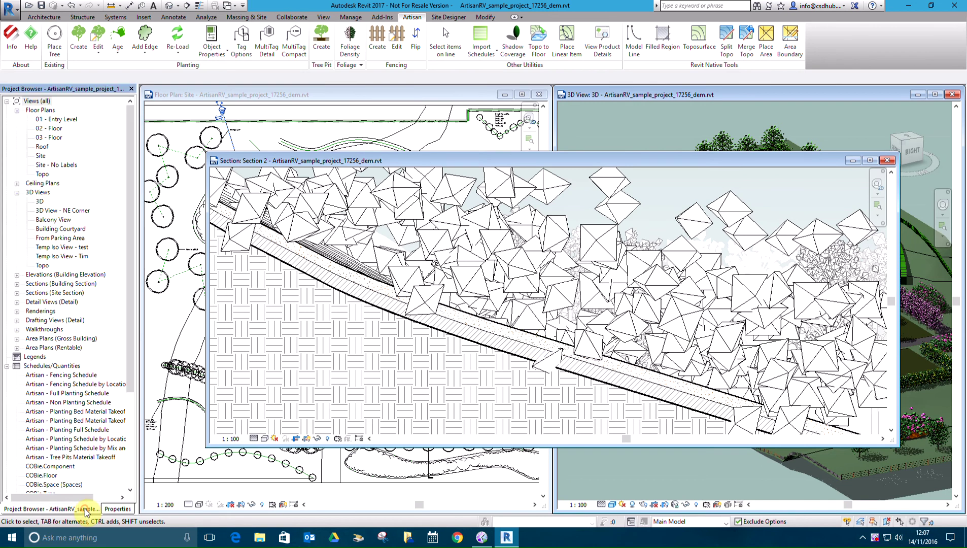
# Open the 'Artisan - Planting Bed Material Takeoff by Location' schedule, scroll through it and move it aside
pyautogui.click(97, 420)
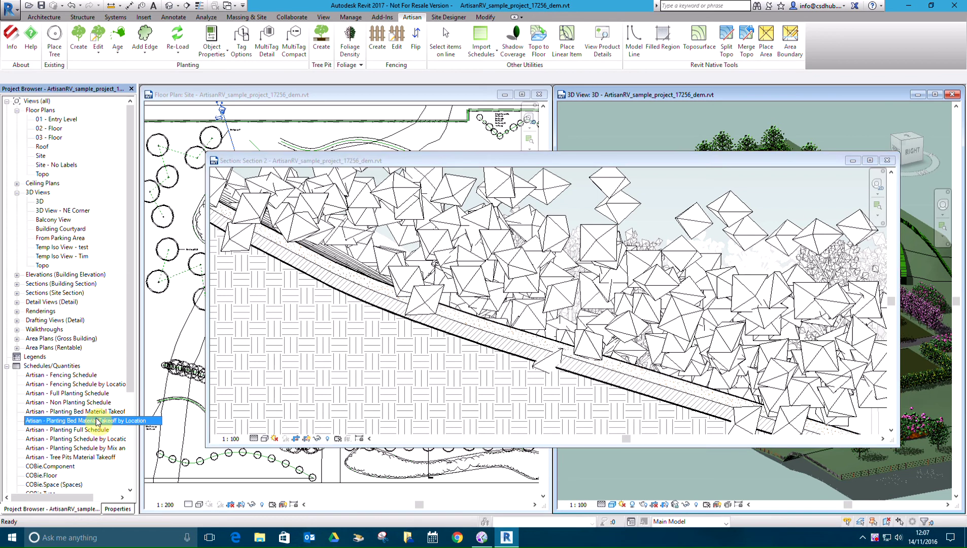
pyautogui.doubleClick(97, 420)
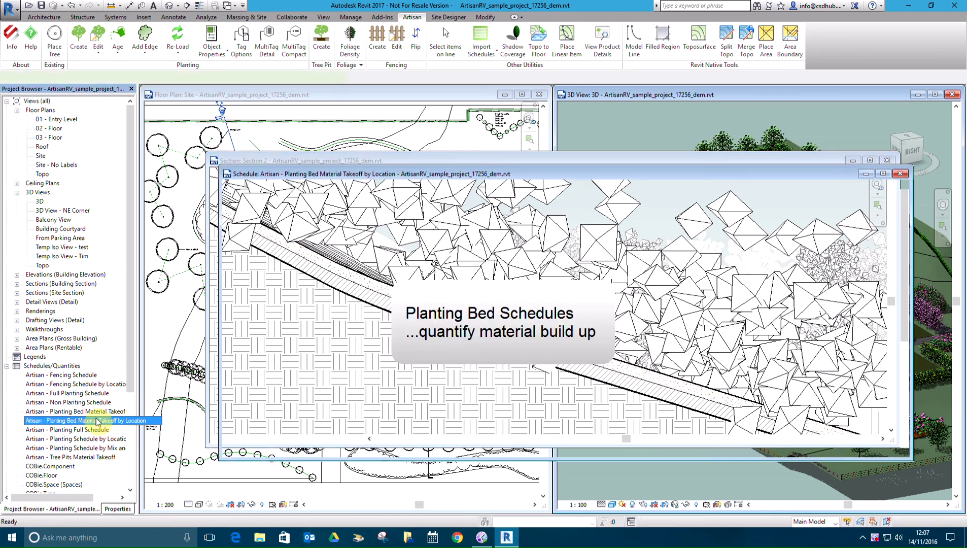
pyautogui.scroll(-3, 312, 354)
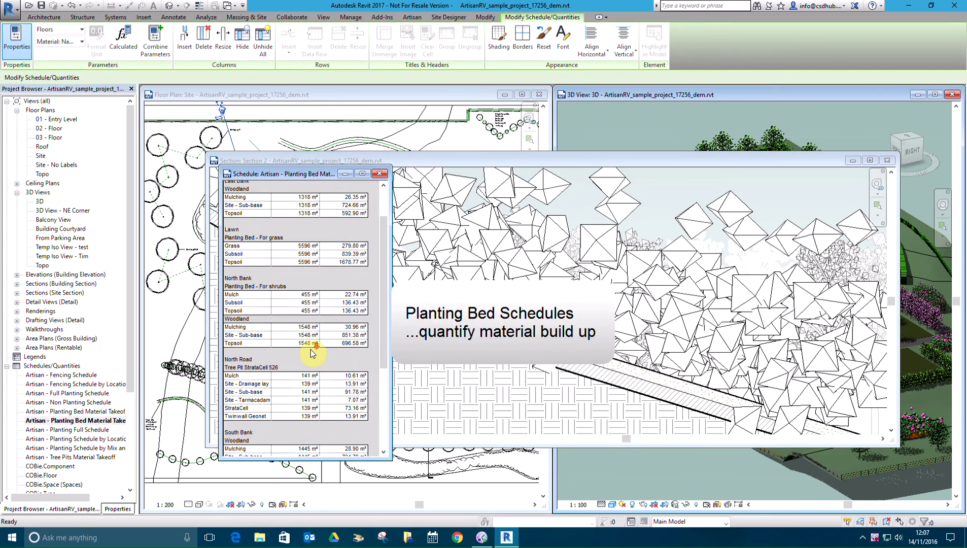
pyautogui.scroll(-3, 312, 354)
pyautogui.scroll(-1, 310, 349)
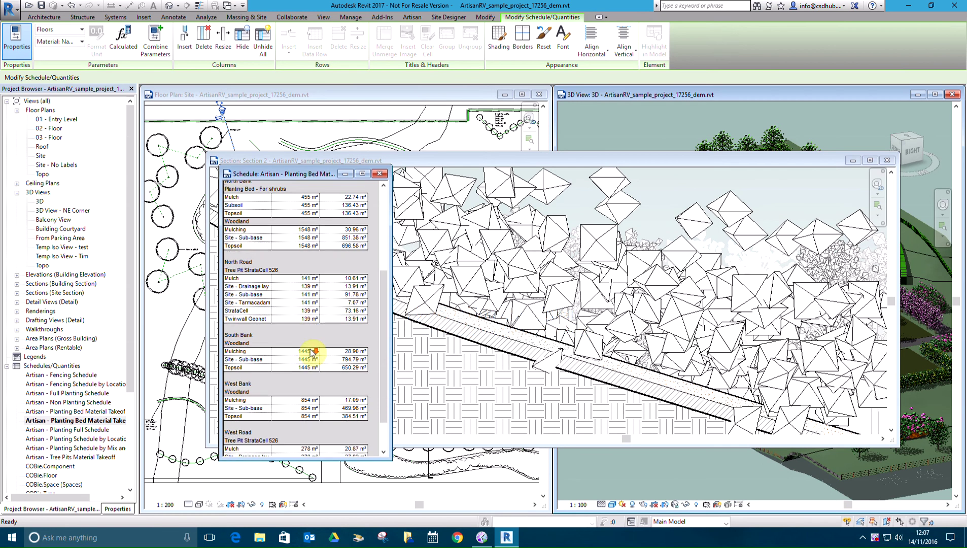
pyautogui.moveTo(303, 174); pyautogui.dragTo(242, 128)
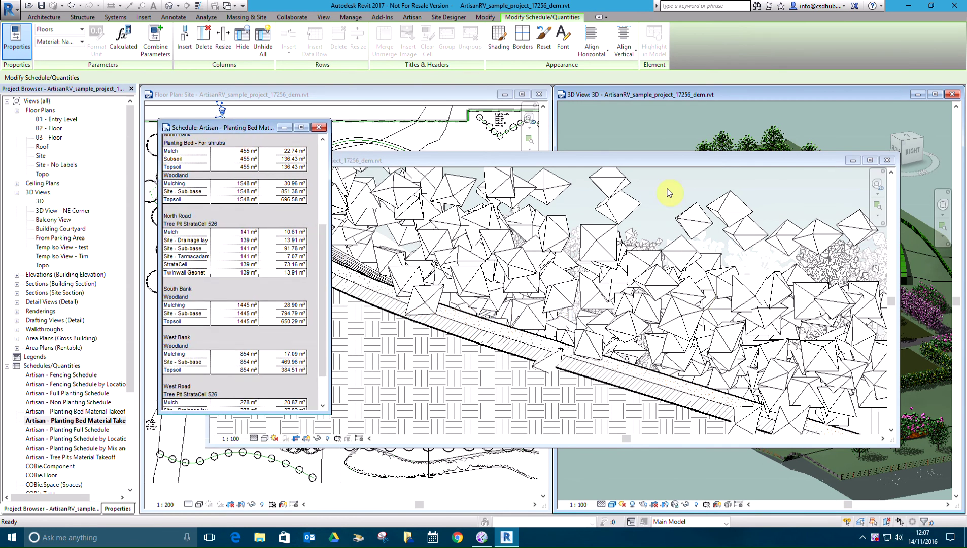
pyautogui.click(628, 165)
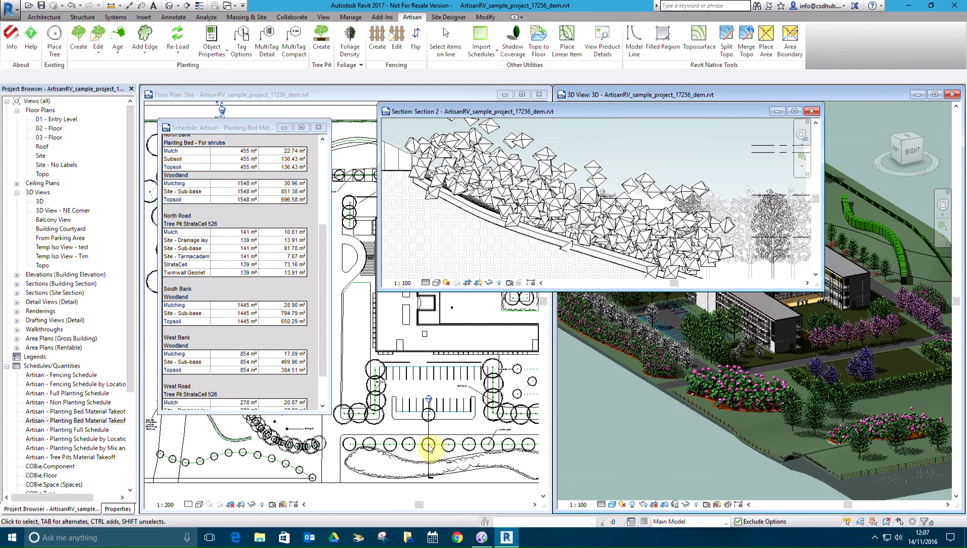
# Open the 'Artisan - Planting Schedule by Location' and move its window down and right
pyautogui.doubleClick(83, 442)
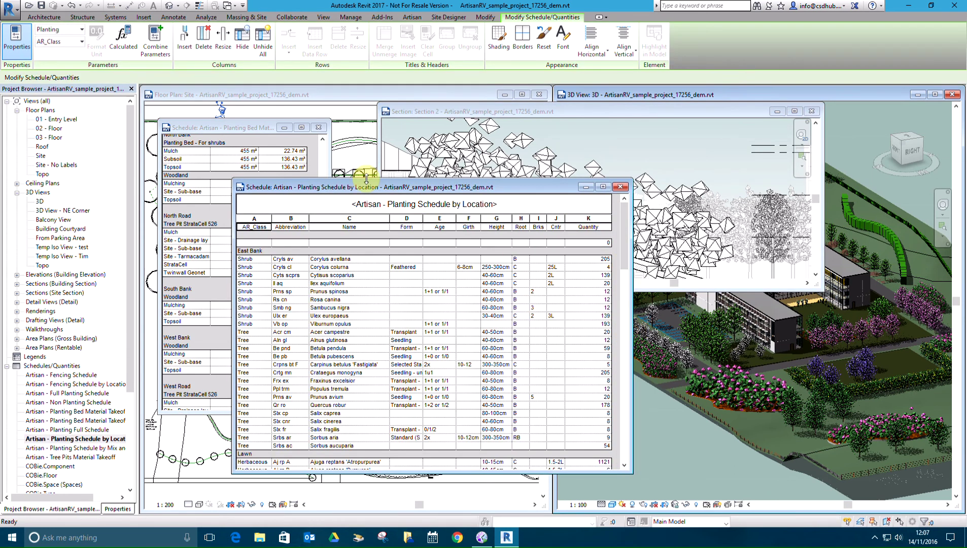
pyautogui.moveTo(403, 186); pyautogui.dragTo(506, 222)
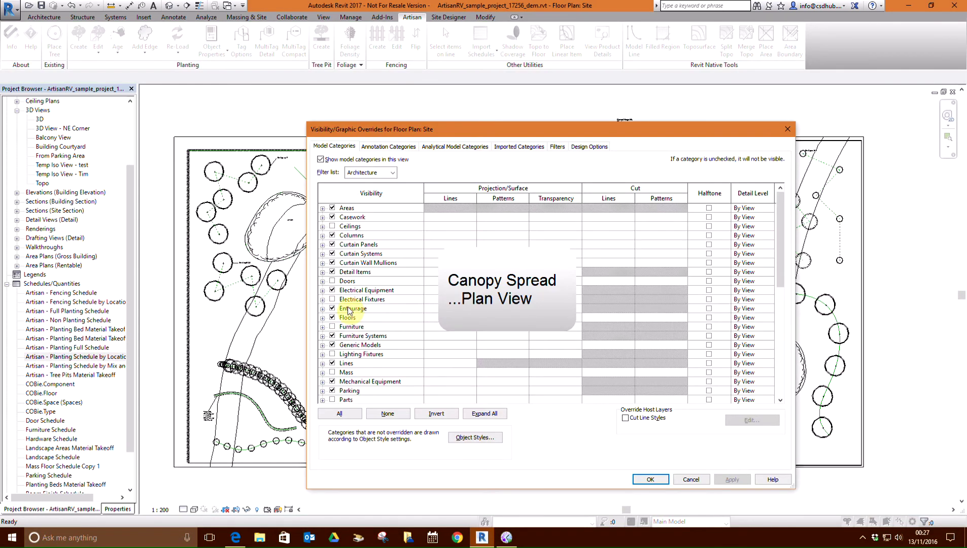
# Switch on the Artisan Ultimate Spread planting subcategory in the site plan's visibility overrides
pyautogui.scroll(-3, 355, 329)
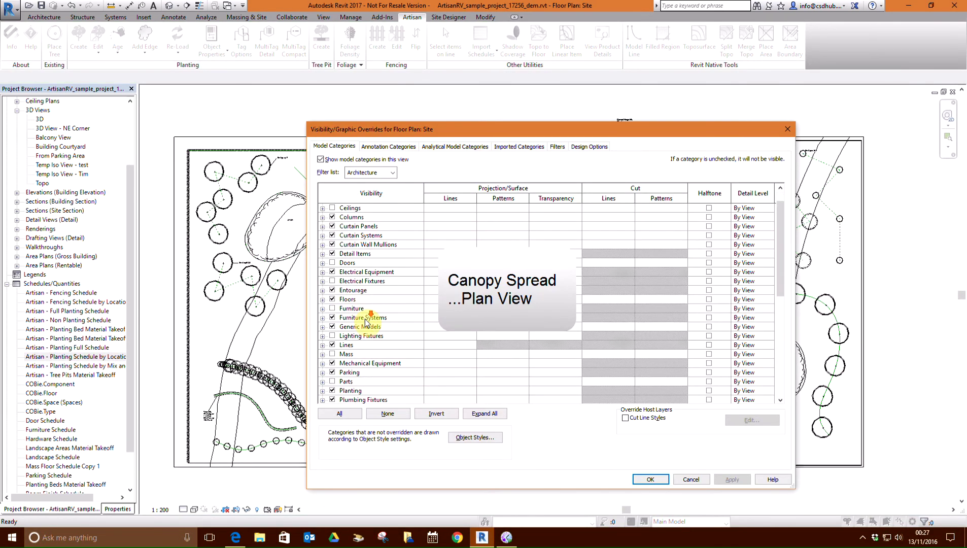
pyautogui.scroll(-2, 375, 359)
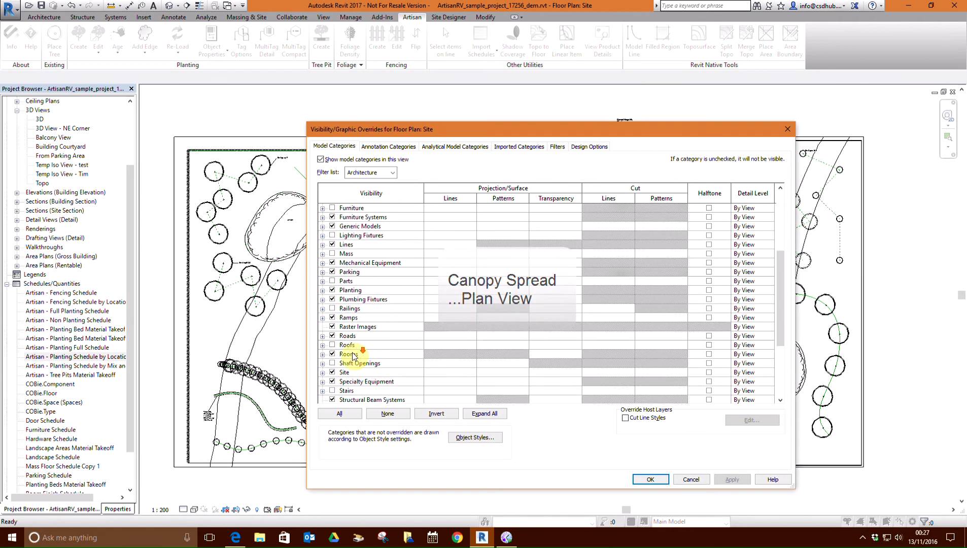
pyautogui.click(322, 281)
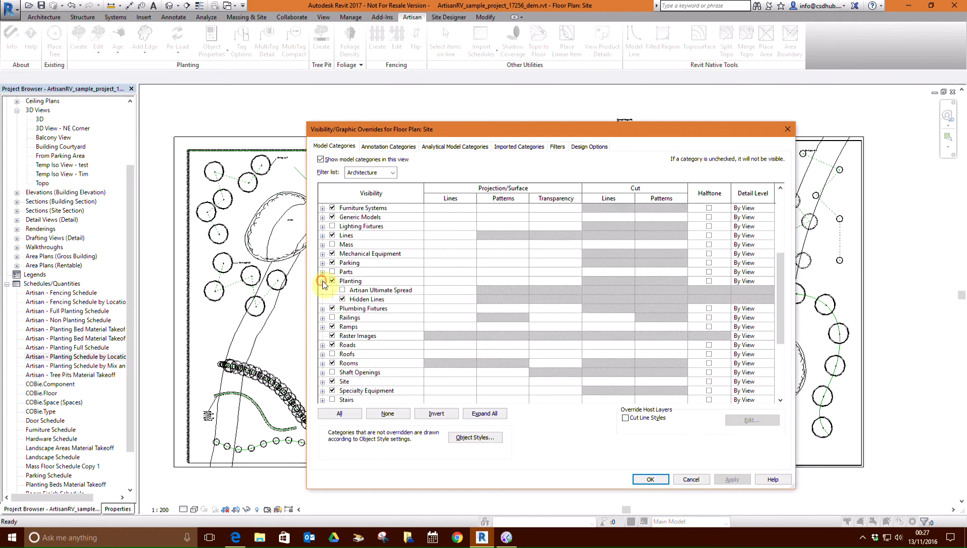
pyautogui.click(342, 291)
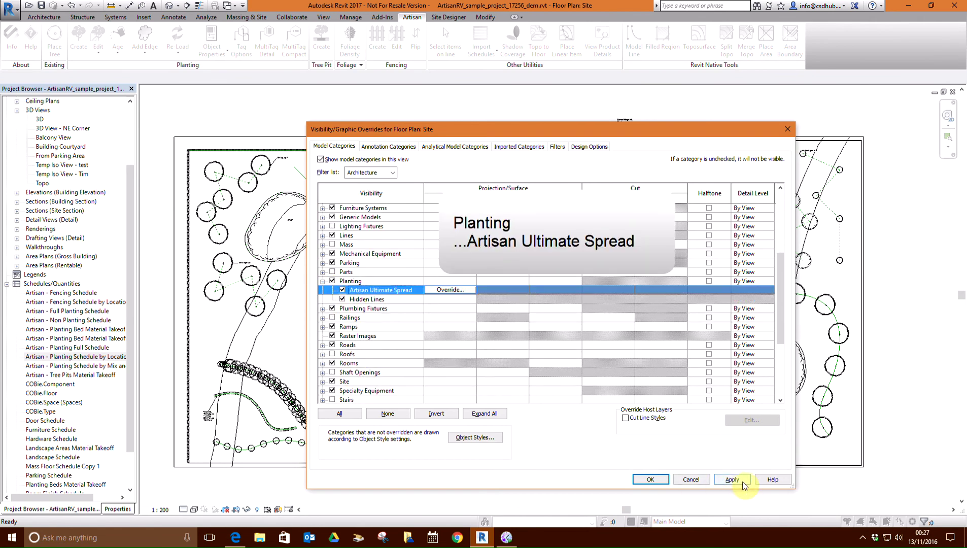
pyautogui.click(734, 479)
pyautogui.click(652, 479)
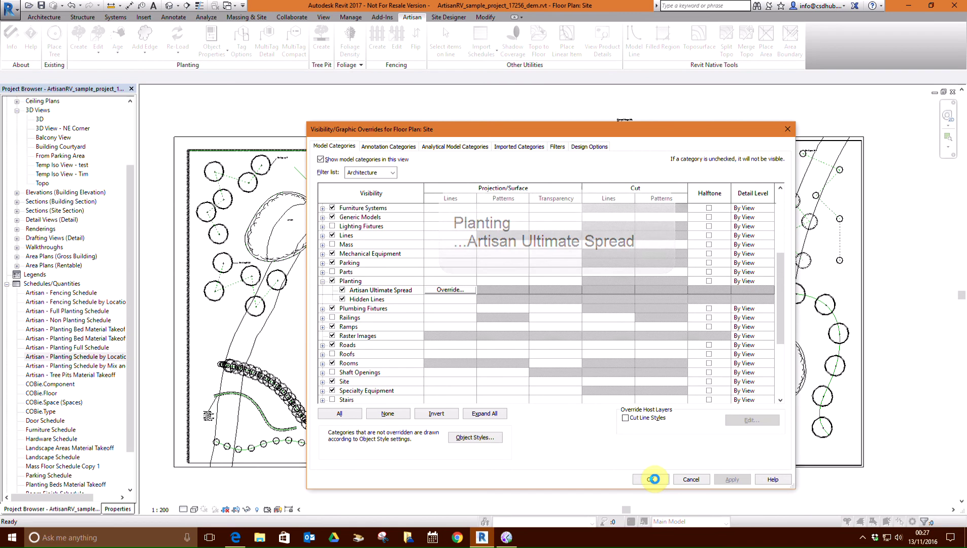
pyautogui.scroll(5, 273, 295)
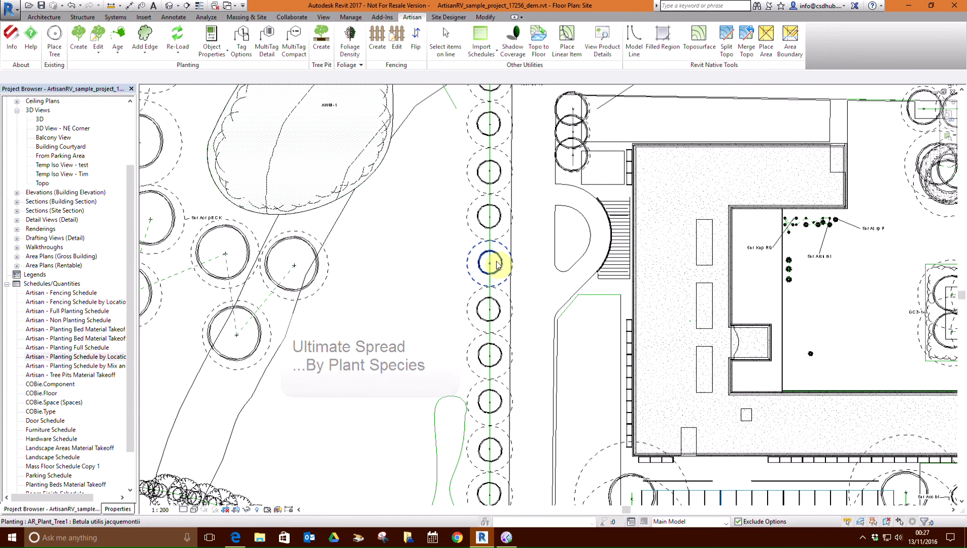
pyautogui.scroll(-5, 491, 381)
pyautogui.moveTo(431, 394); pyautogui.dragTo(359, 364, button='middle')
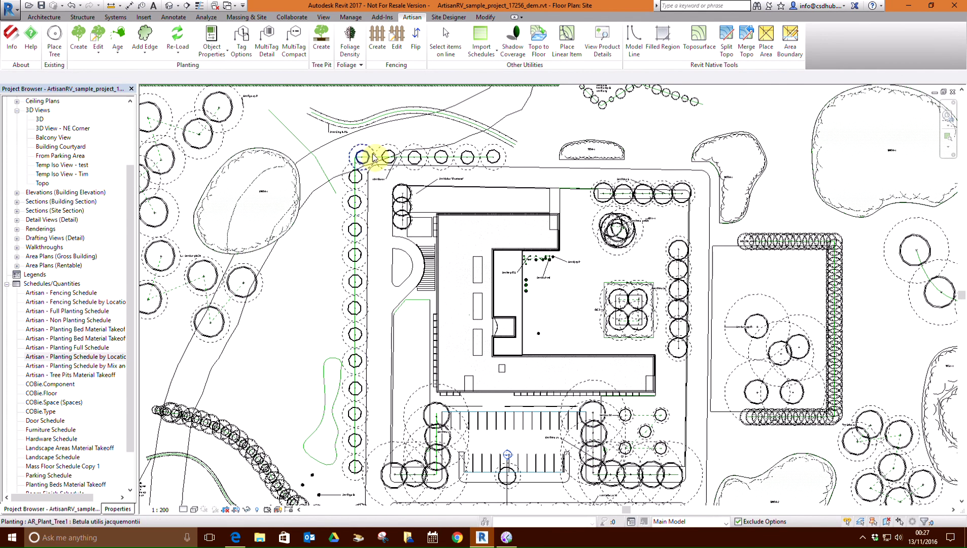
# Pick the tree column left of the building, the corner tree and the five top-row trees for tree pits
pyautogui.click(325, 42)
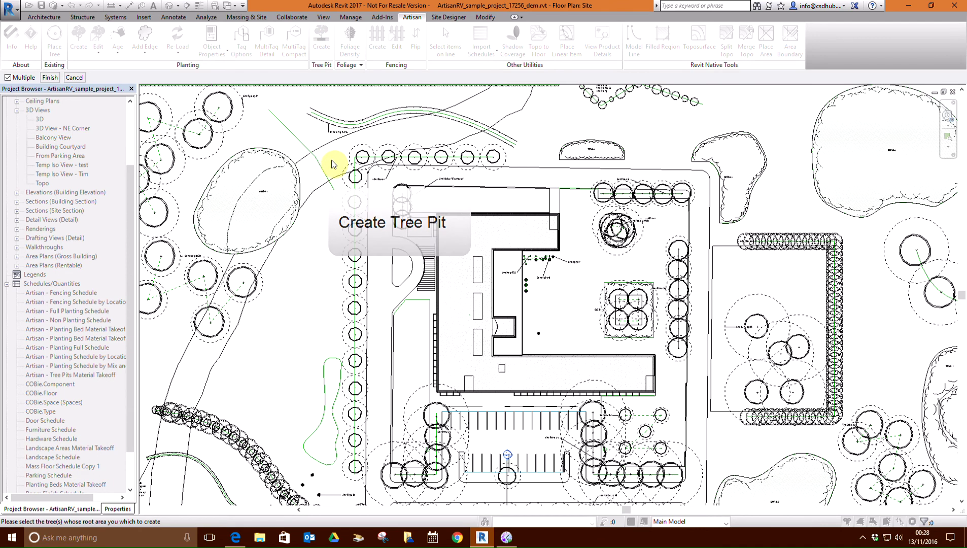
pyautogui.moveTo(343, 196); pyautogui.dragTo(376, 492)
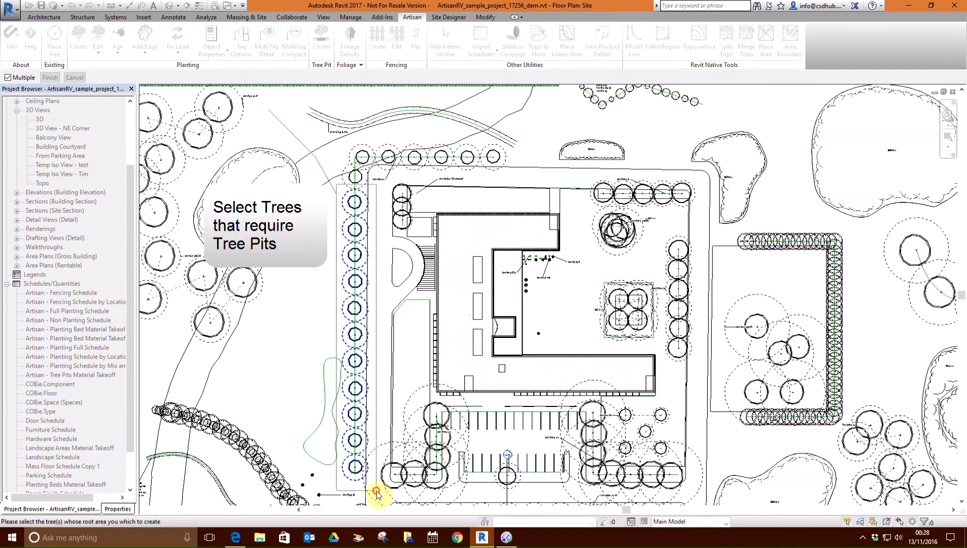
pyautogui.click(343, 175)
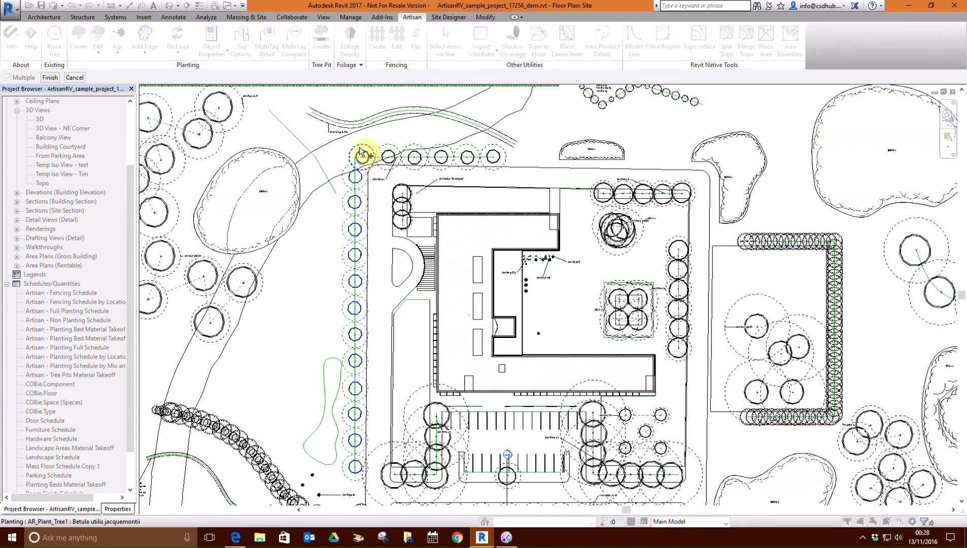
pyautogui.click(365, 153)
pyautogui.click(384, 146)
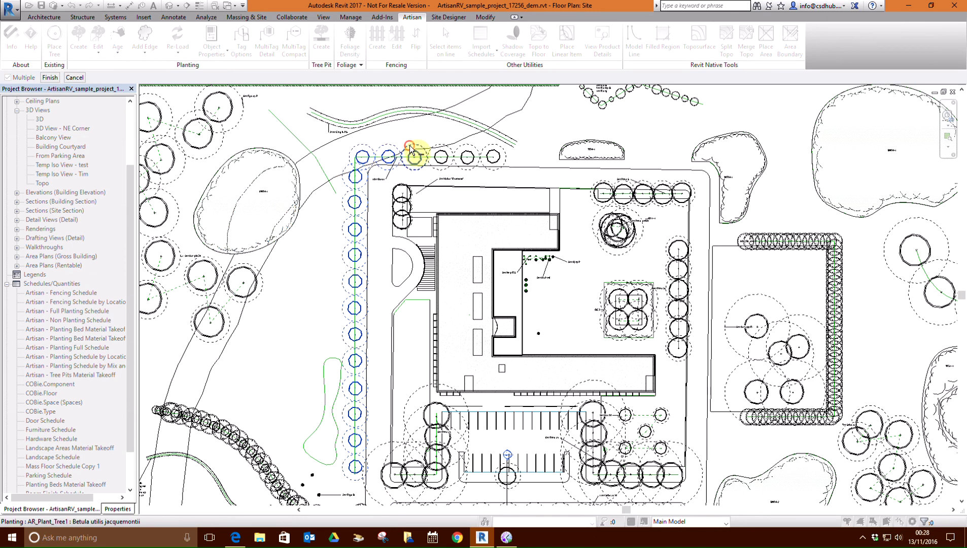
pyautogui.click(411, 148)
pyautogui.click(464, 153)
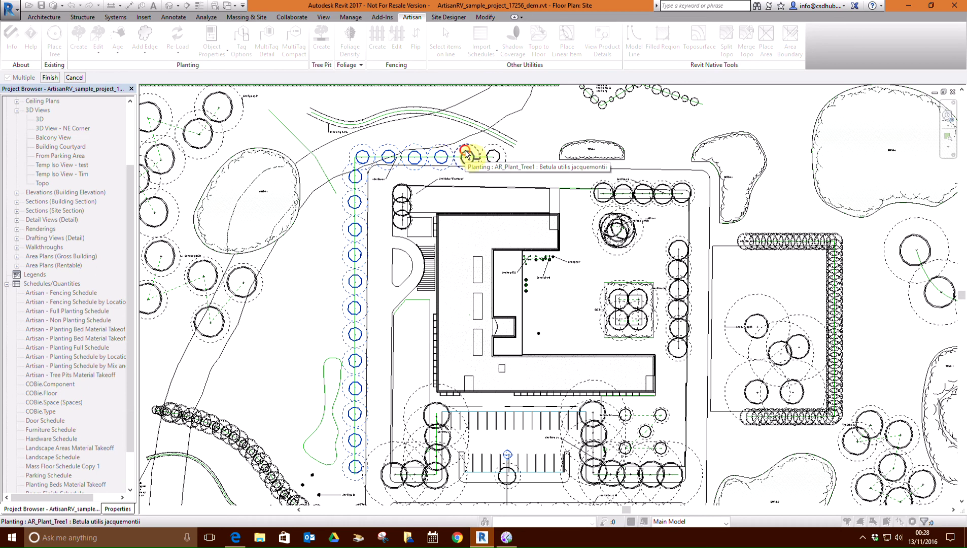
pyautogui.click(490, 155)
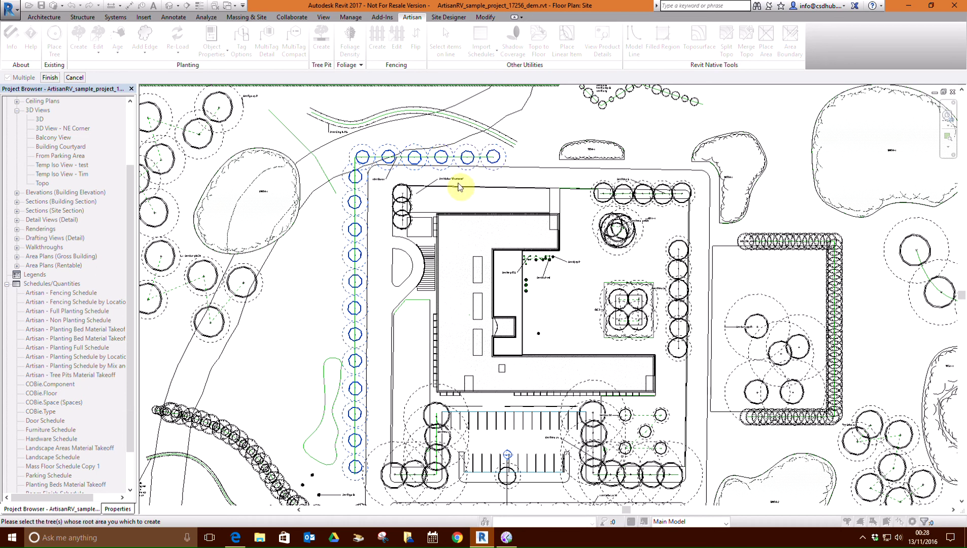
pyautogui.click(50, 77)
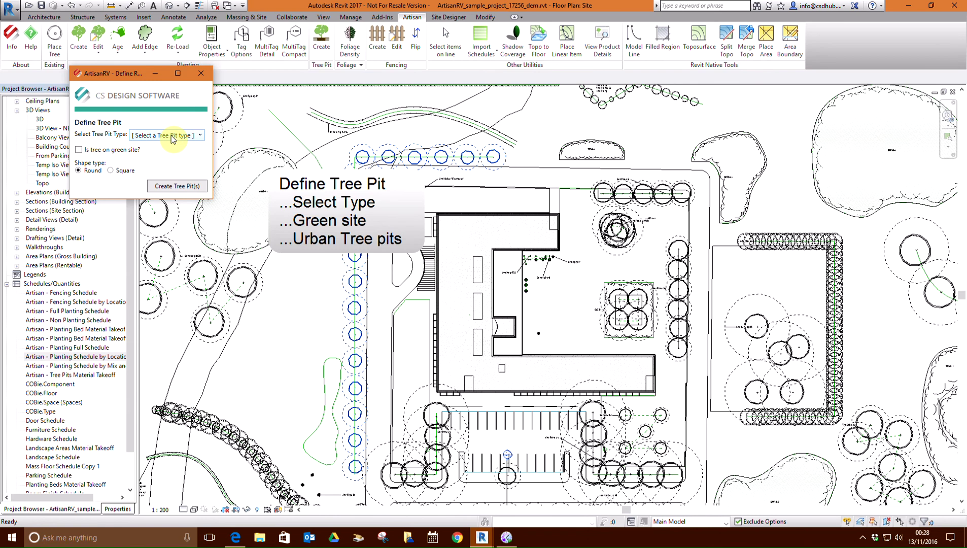
# Create square Tree Pit StrataCell 526 pits for the picked western and northern trees
pyautogui.click(172, 136)
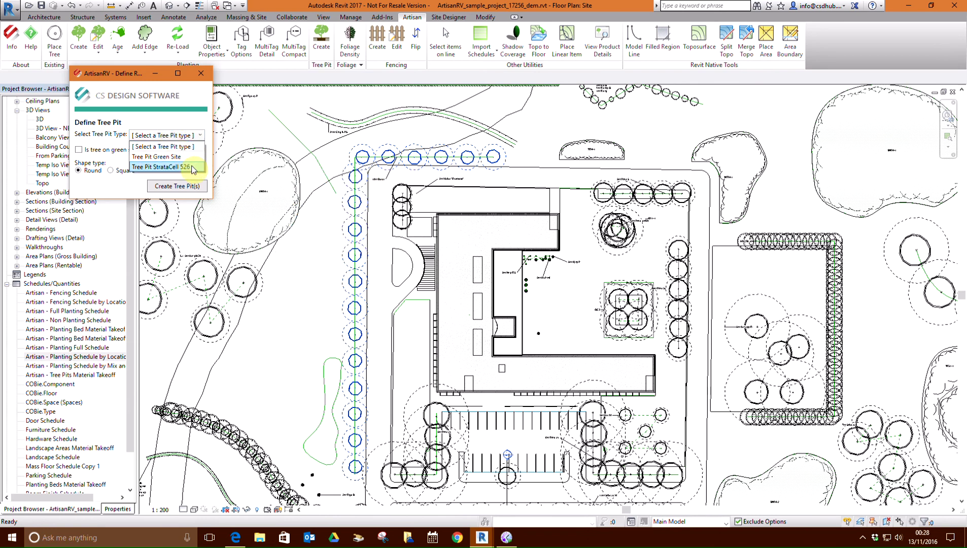
pyautogui.click(193, 167)
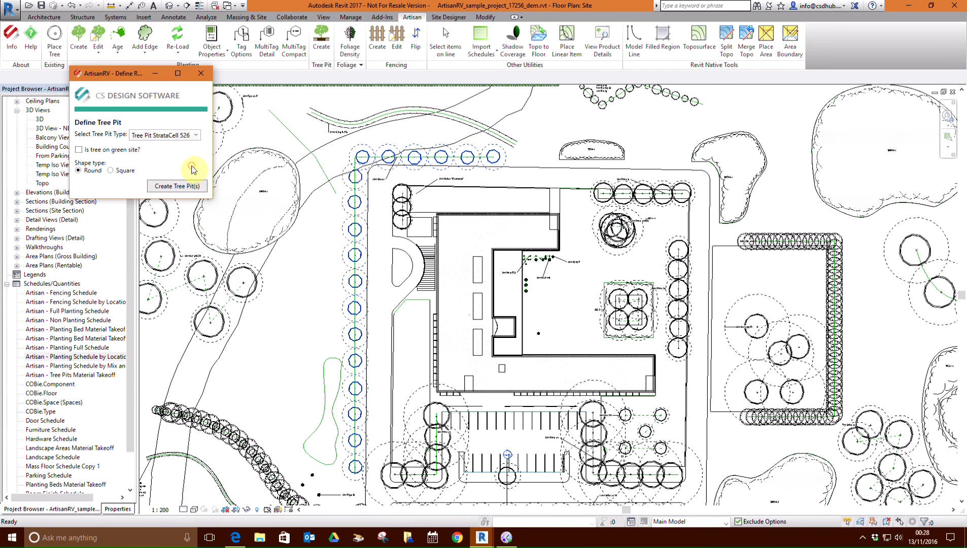
pyautogui.click(111, 171)
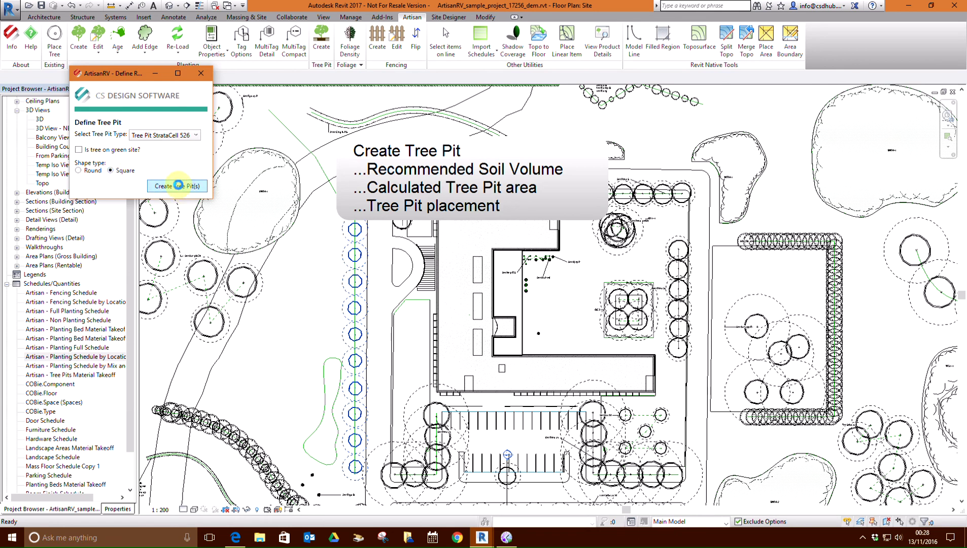
pyautogui.click(178, 186)
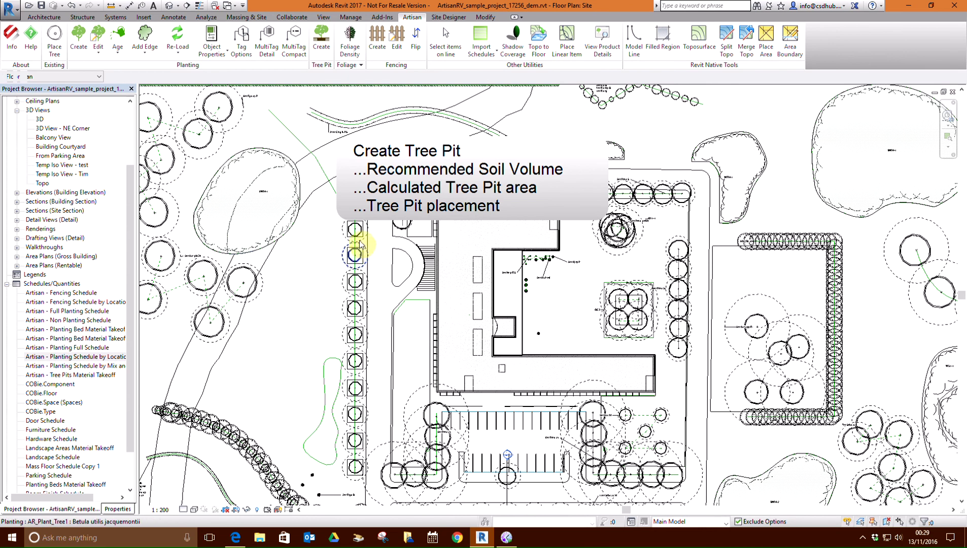
# Tile plan and 3D views, orbit the 3D view, and inspect the StrataCell 526 pit beneath a tree
pyautogui.scroll(3, 354, 229)
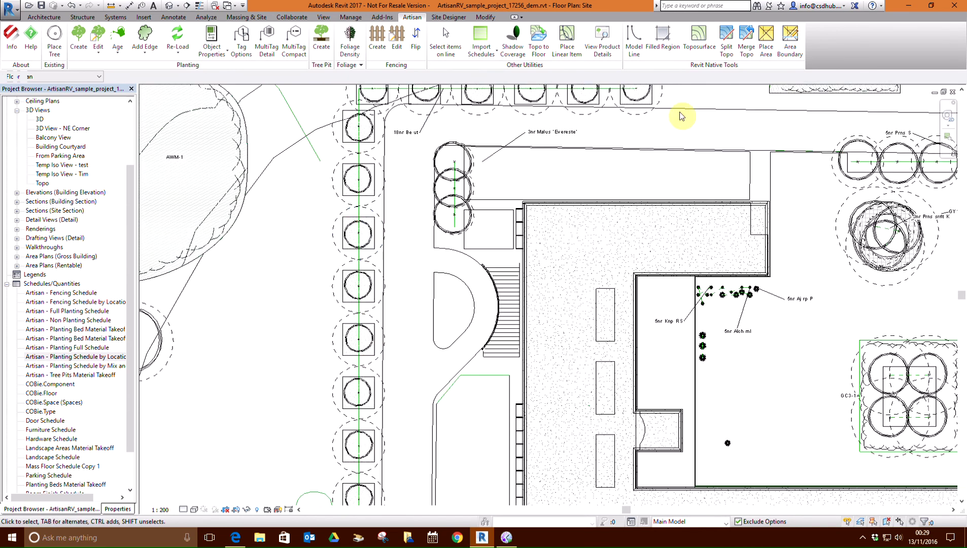
pyautogui.click(943, 92)
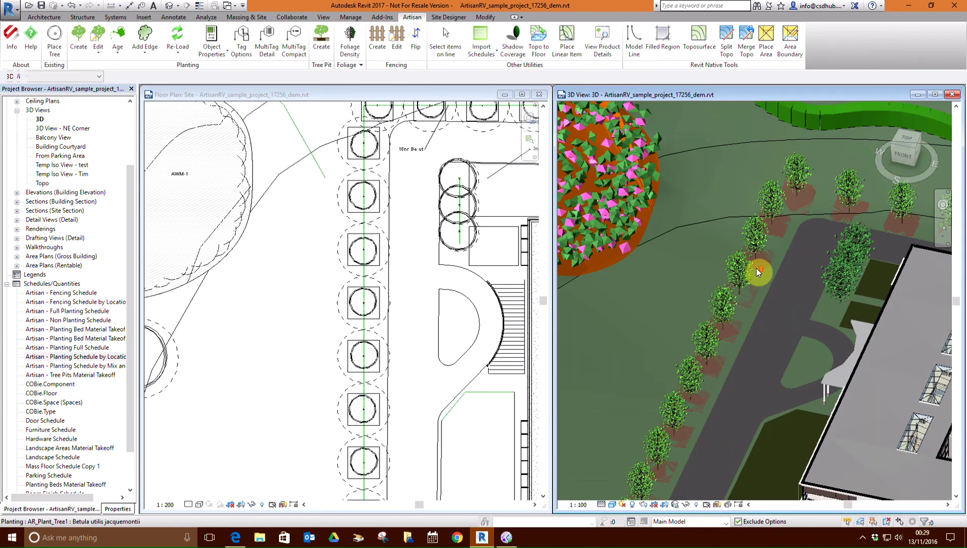
pyautogui.scroll(4, 756, 266)
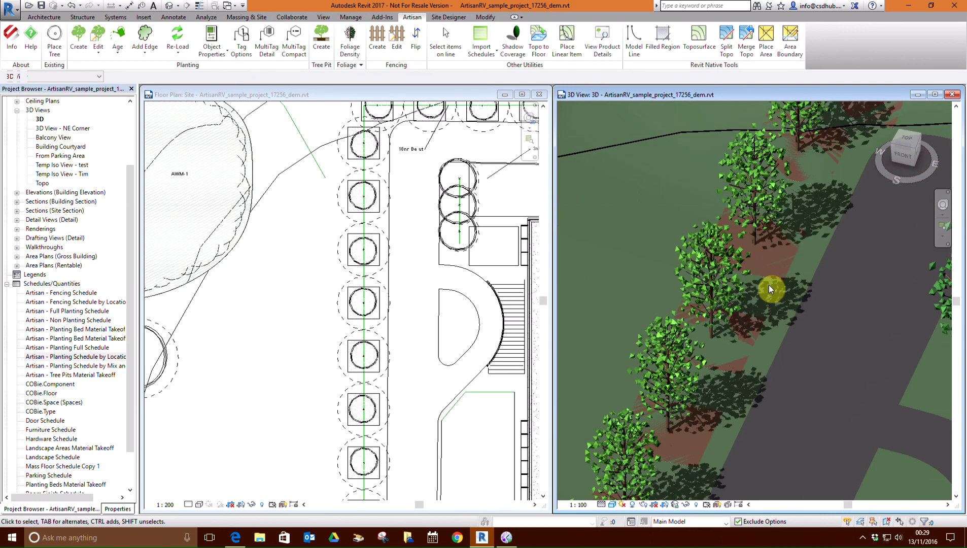
pyautogui.click(716, 269)
pyautogui.keyDown('shift'); pyautogui.moveTo(716, 269); pyautogui.dragTo(709, 359, button='middle'); pyautogui.keyUp('shift')
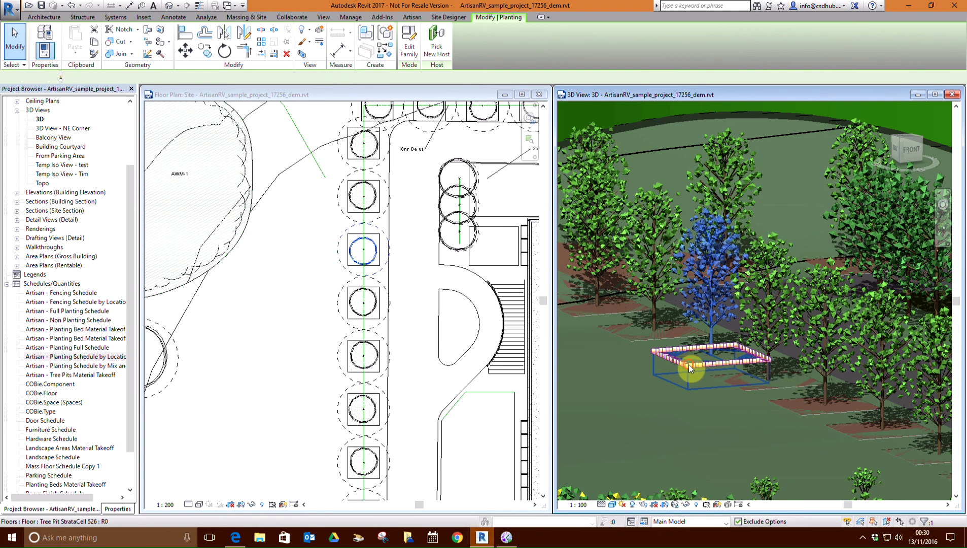
pyautogui.click(688, 364)
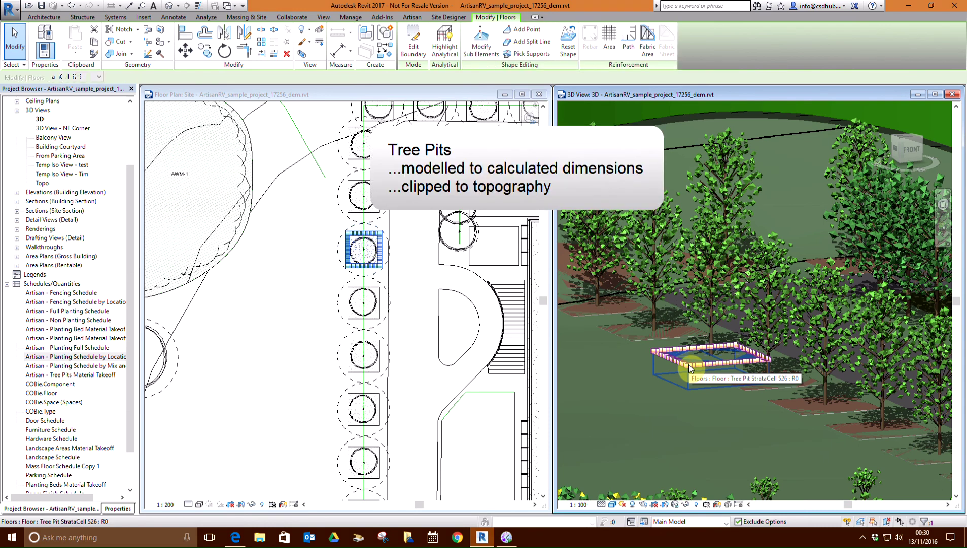
pyautogui.press('Escape')
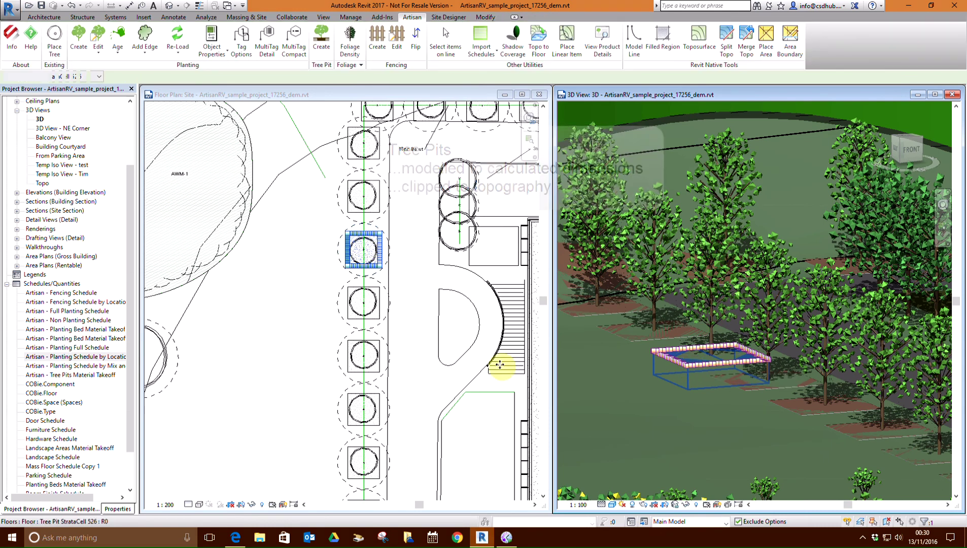
pyautogui.scroll(-2, 382, 335)
pyautogui.scroll(-2, 383, 335)
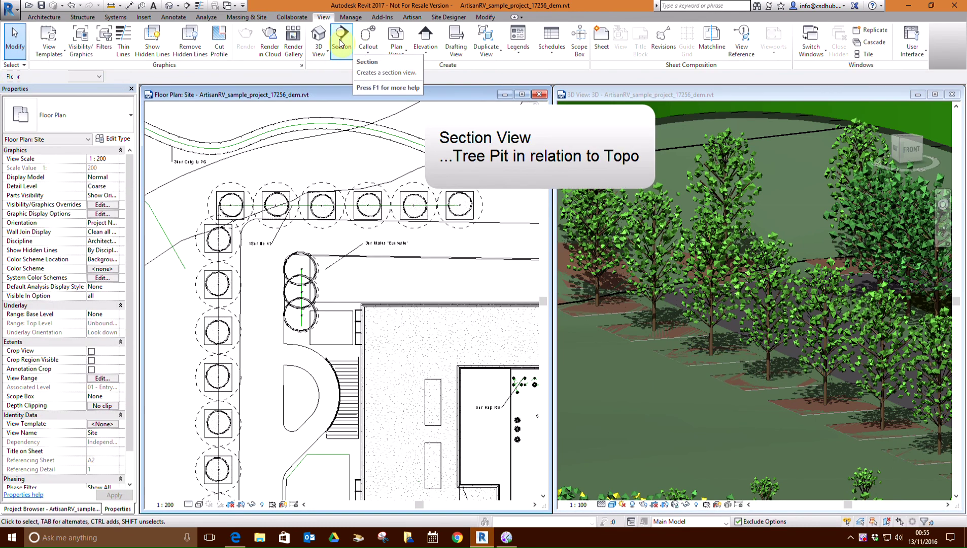
# Draw a horizontal section line through the northern row of tree pits and open Section 1
pyautogui.click(342, 40)
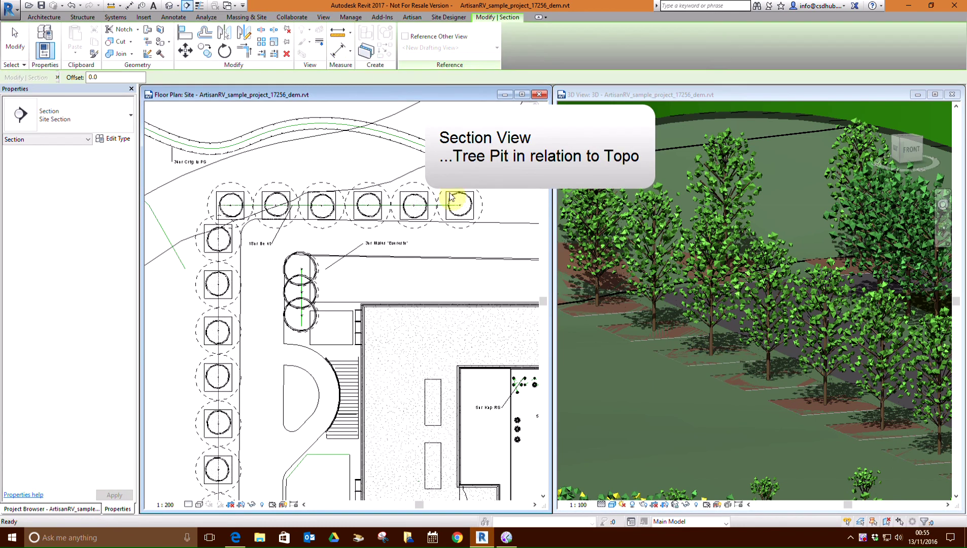
pyautogui.click(501, 205)
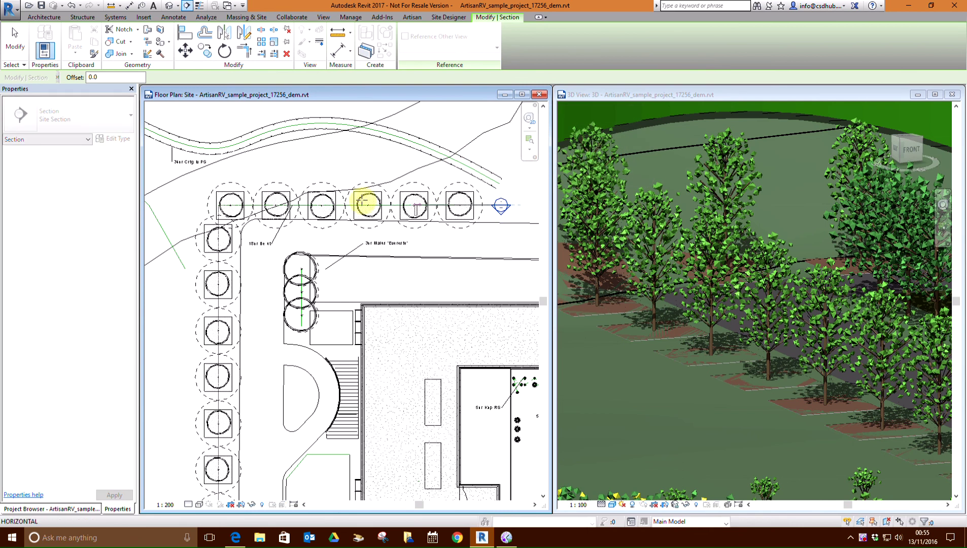
pyautogui.click(170, 206)
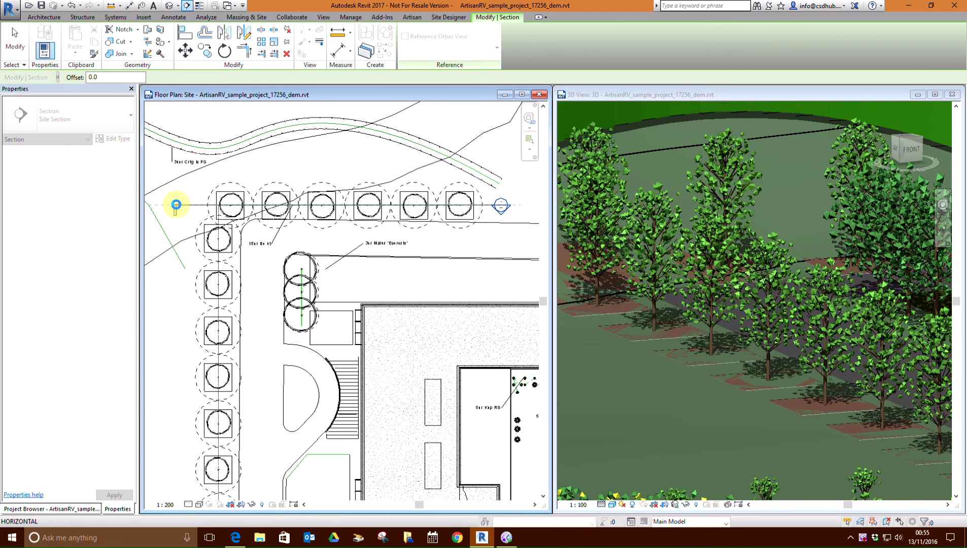
pyautogui.rightClick(175, 207)
pyautogui.click(217, 264)
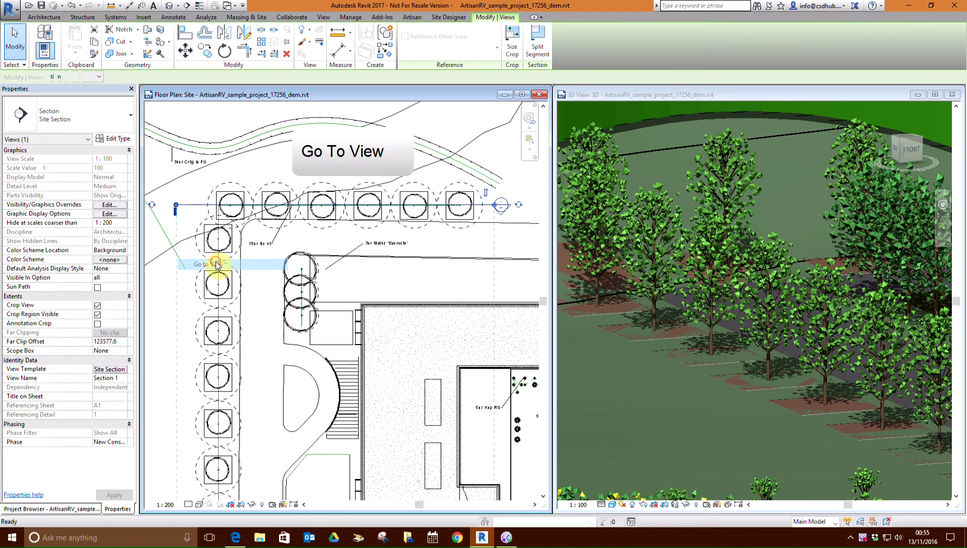
# Select the tree pit floor in the Section 1 view
pyautogui.scroll(4, 558, 357)
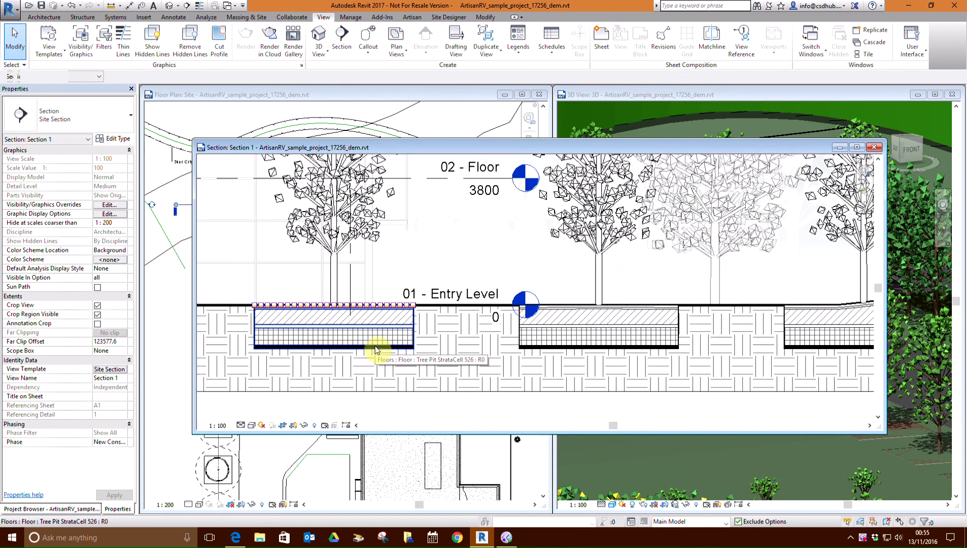
pyautogui.click(375, 349)
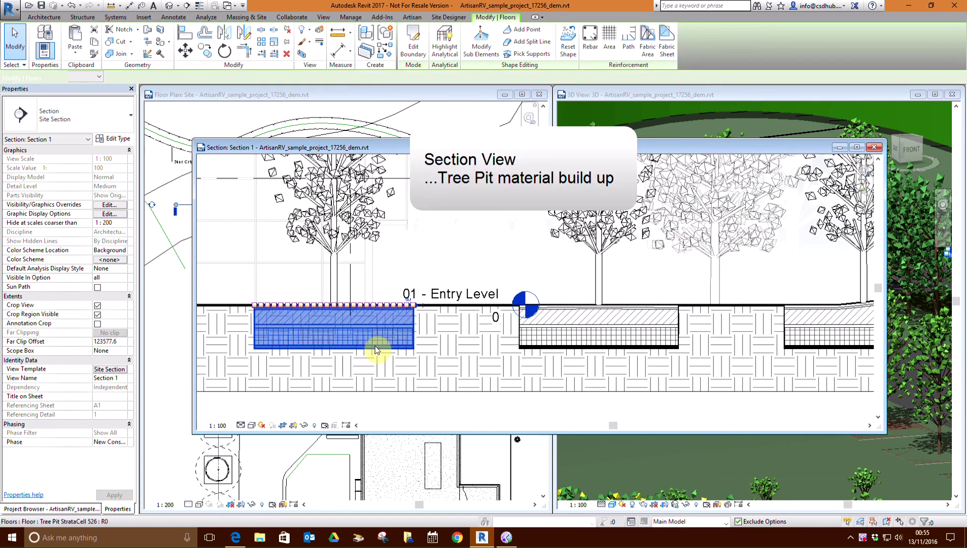
pyautogui.scroll(-1, 358, 331)
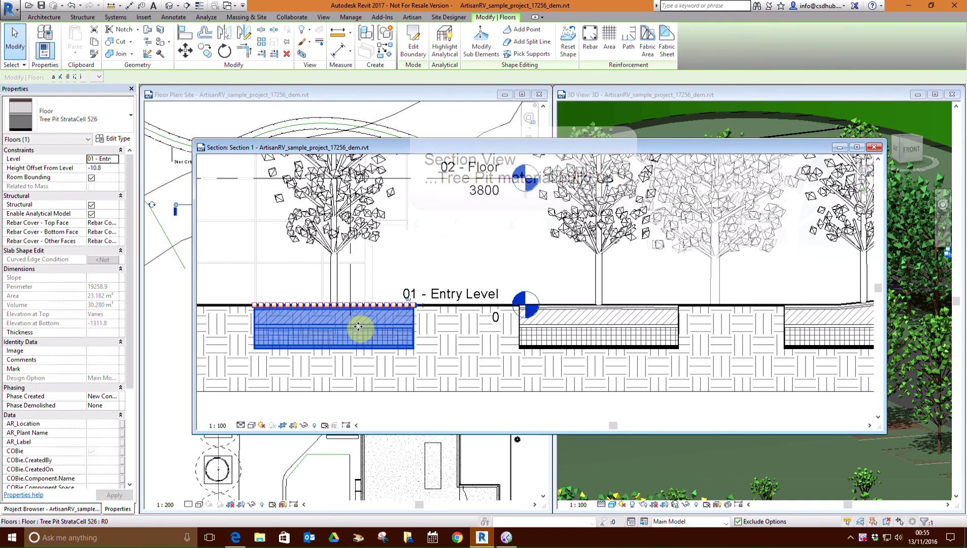
pyautogui.scroll(-3, 382, 282)
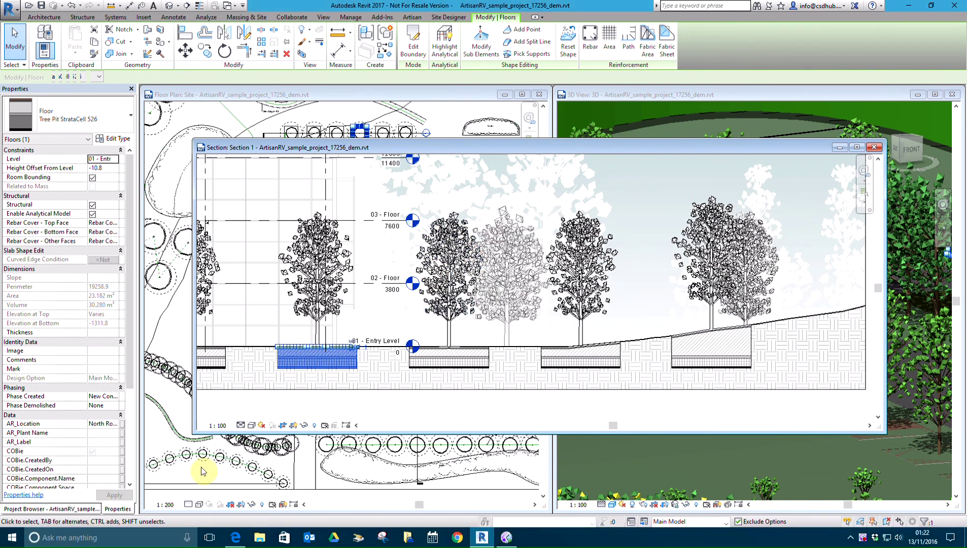
# Open and scroll through the Artisan - Tree Pits Material Takeoff schedule from the Project Browser
pyautogui.click(77, 509)
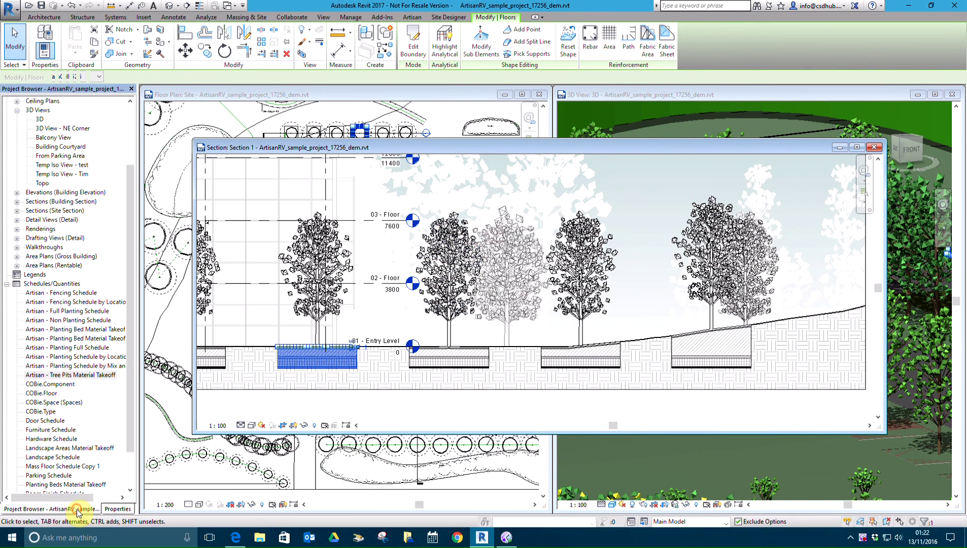
pyautogui.doubleClick(80, 375)
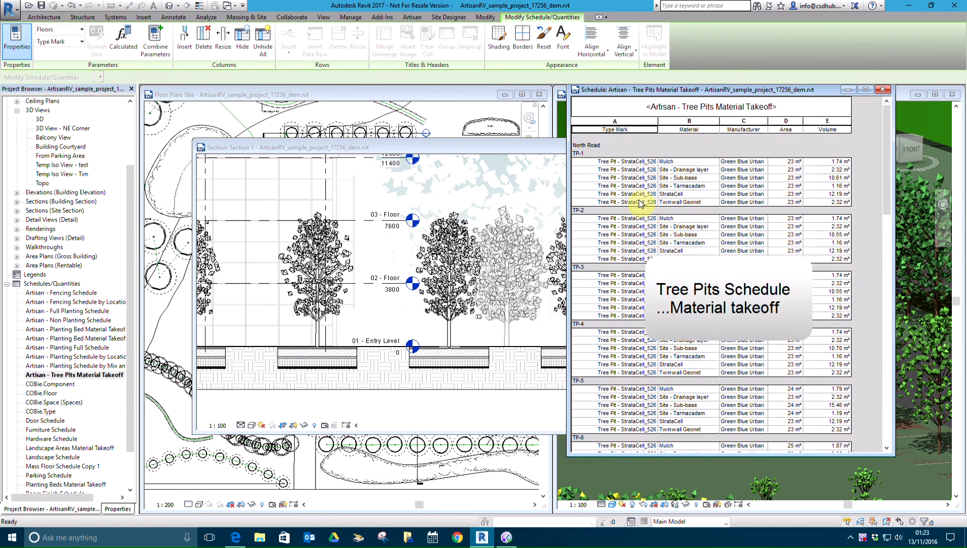
pyautogui.scroll(-3, 640, 203)
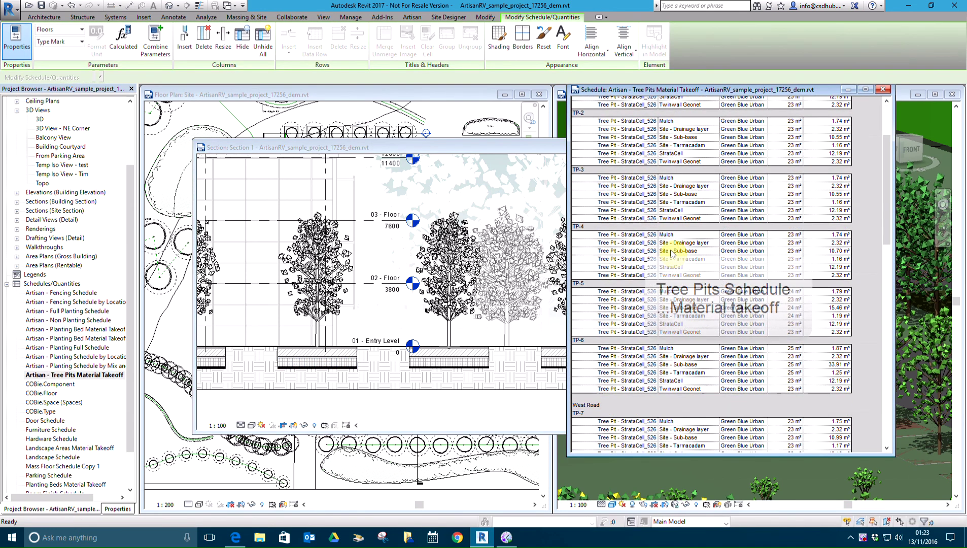
pyautogui.scroll(-2, 672, 253)
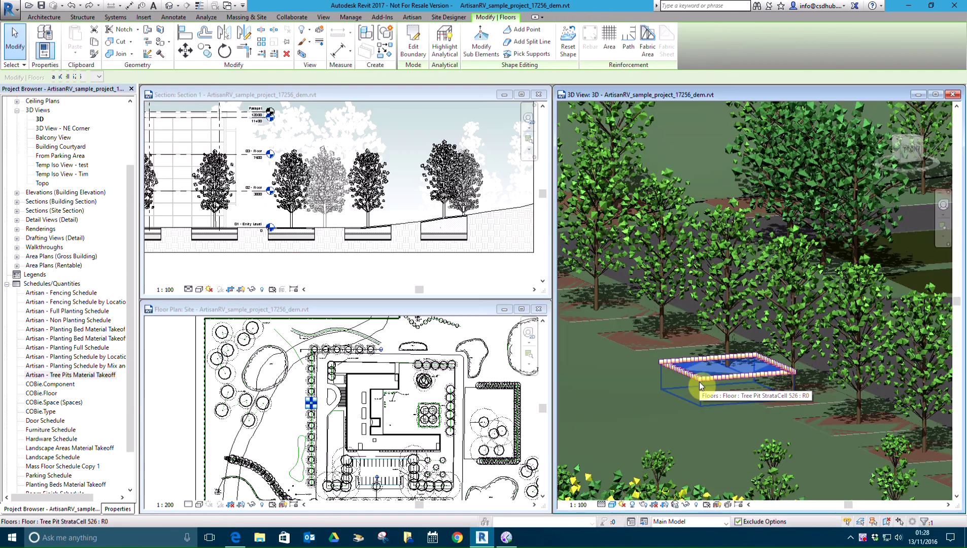